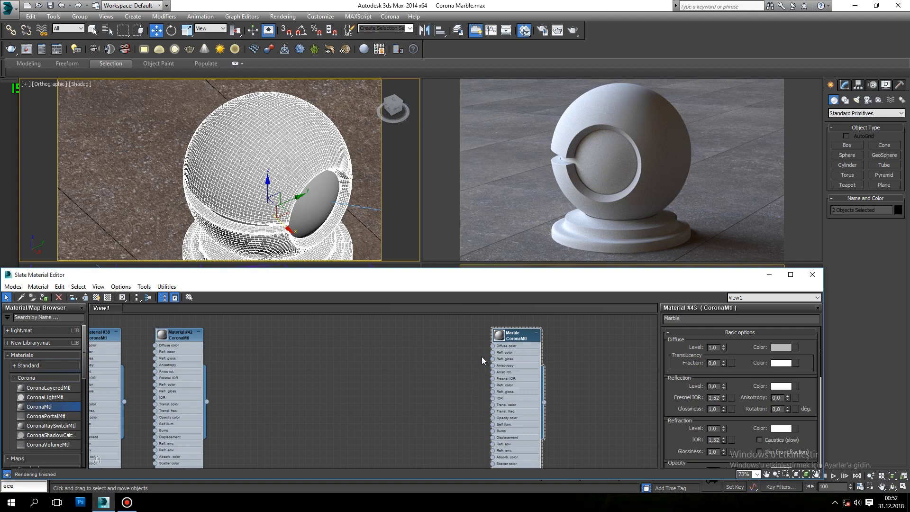
Add a Bitmap map with TexturesCom_Marble_SlabBlack_2K_albedo to the Marble material's diffuse color.
drag(491, 348, 400, 347)
mouse_move(440, 354)
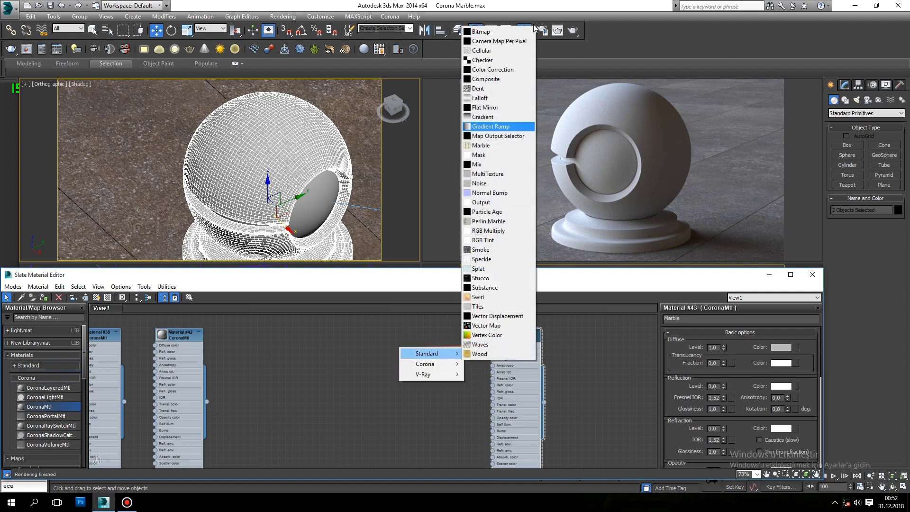
click(508, 32)
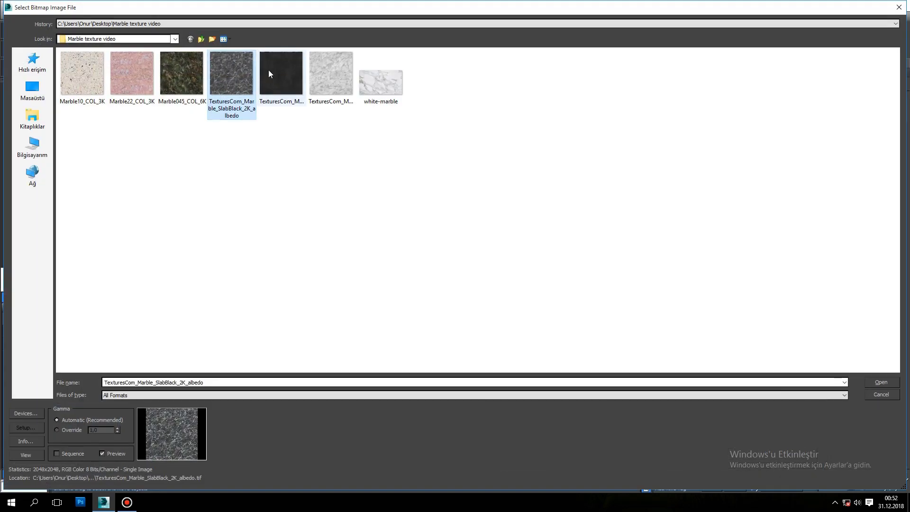
click(889, 382)
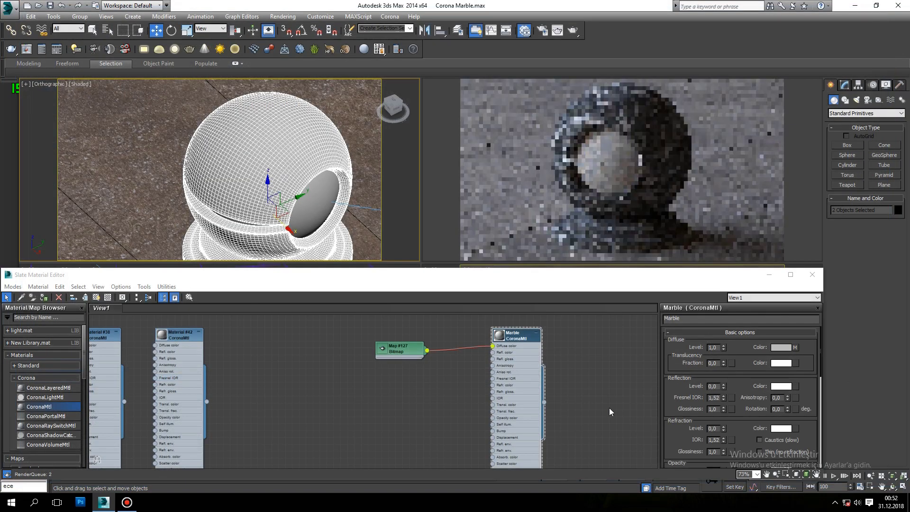
Move the bitmap node farther from the Marble material and place an unconnected copy of it directly below.
drag(408, 352, 354, 345)
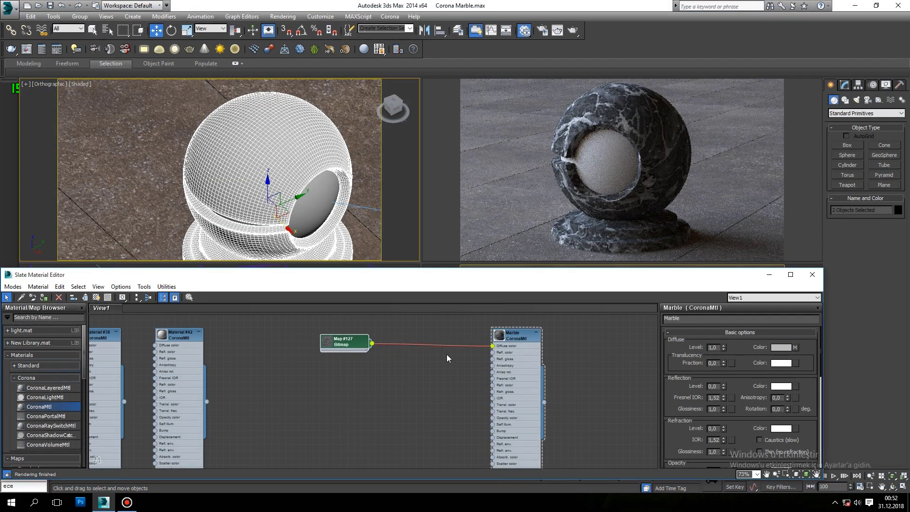
drag(331, 347, 330, 385)
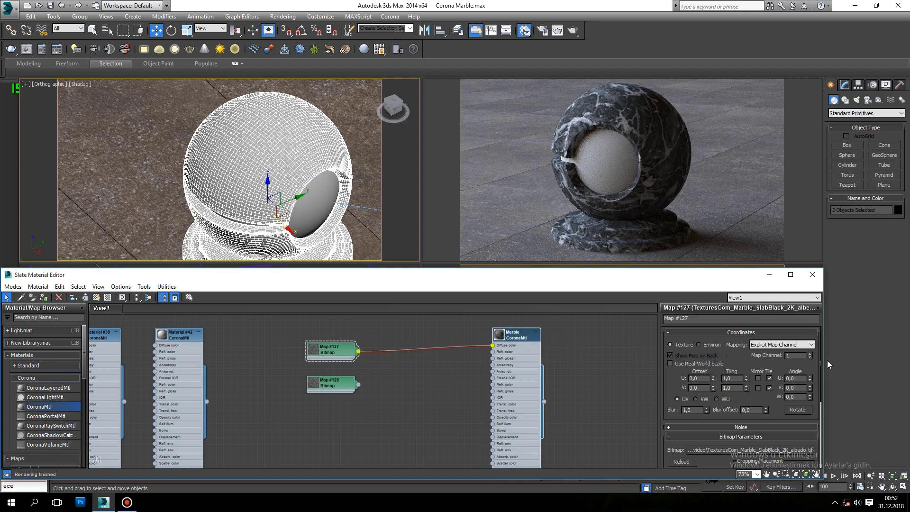
drag(822, 354, 807, 338)
Set the Marble material's diffuse level to 0 and try absorption distances of 50 mm and 500 mm.
double_click(519, 336)
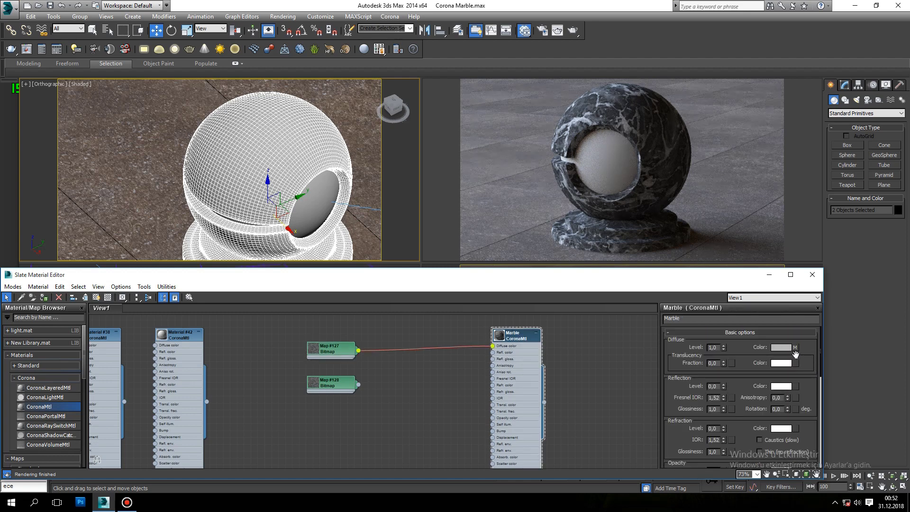
right_click(722, 347)
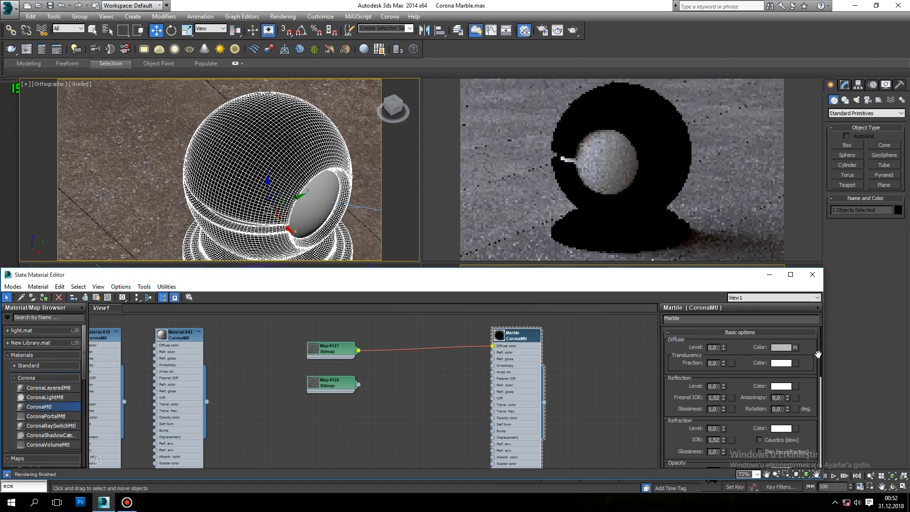
drag(821, 349, 822, 388)
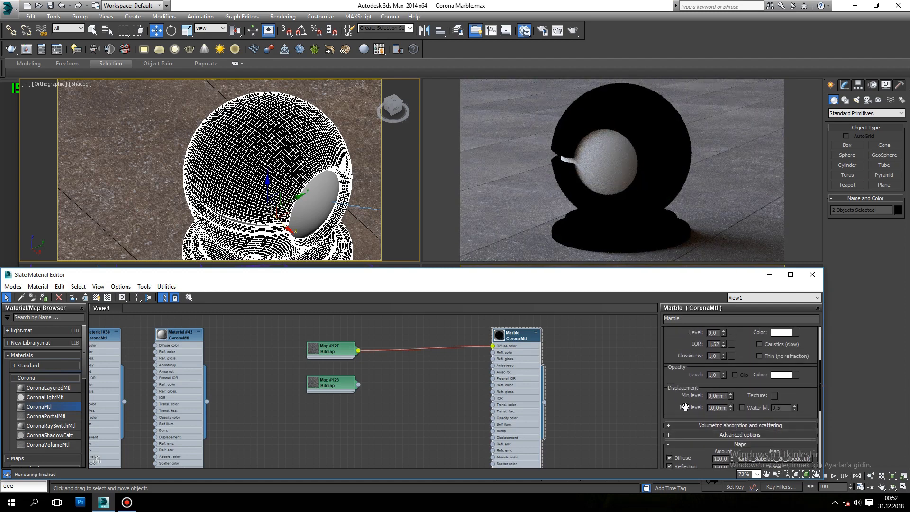
click(683, 425)
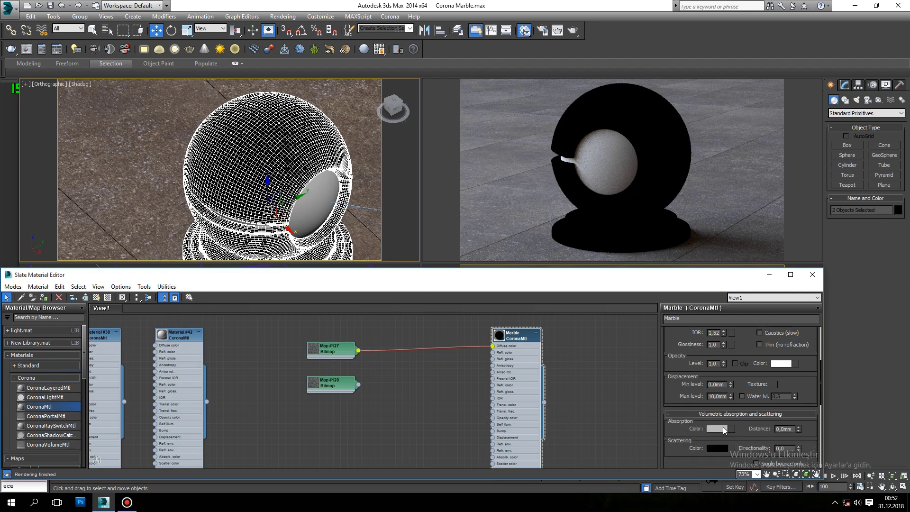
double_click(785, 428)
text(5)
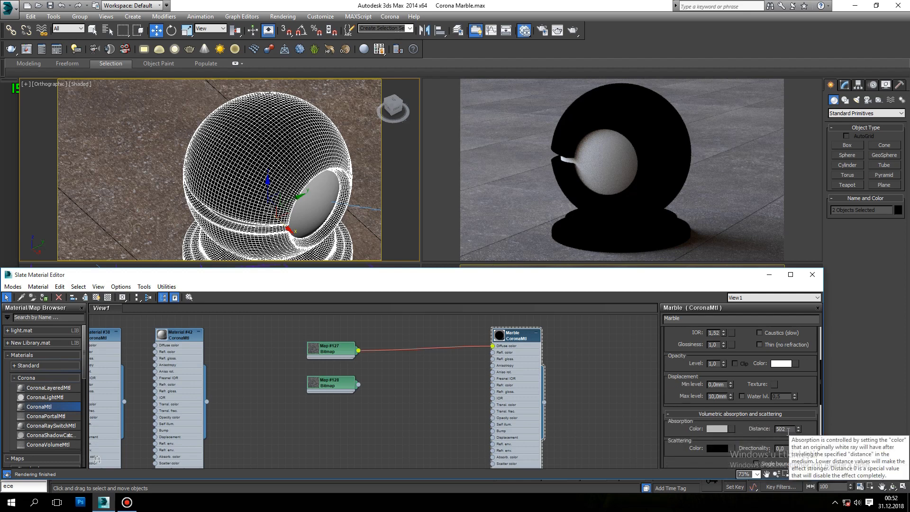
text(0)
key(Return)
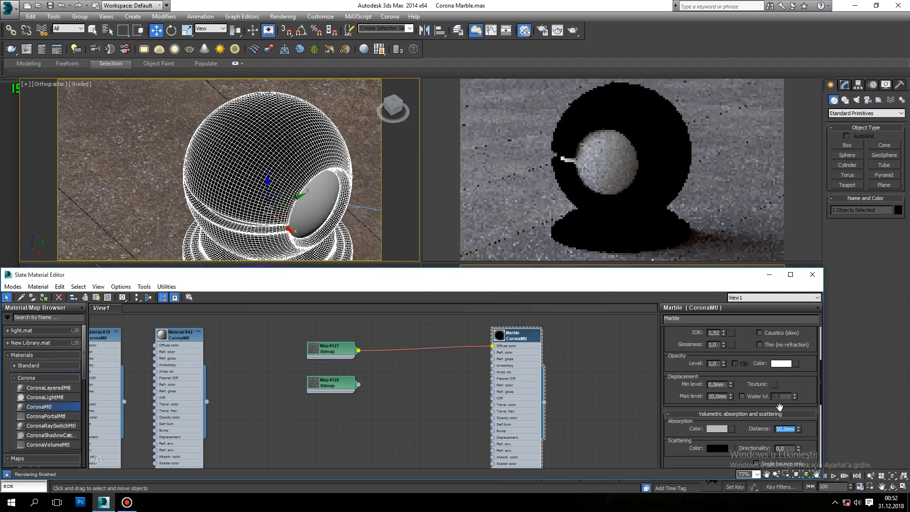
text(500)
key(Return)
Set the Marble material's refraction level, refraction IOR and refraction glossiness each to 1.
scroll(817, 373, up, 5)
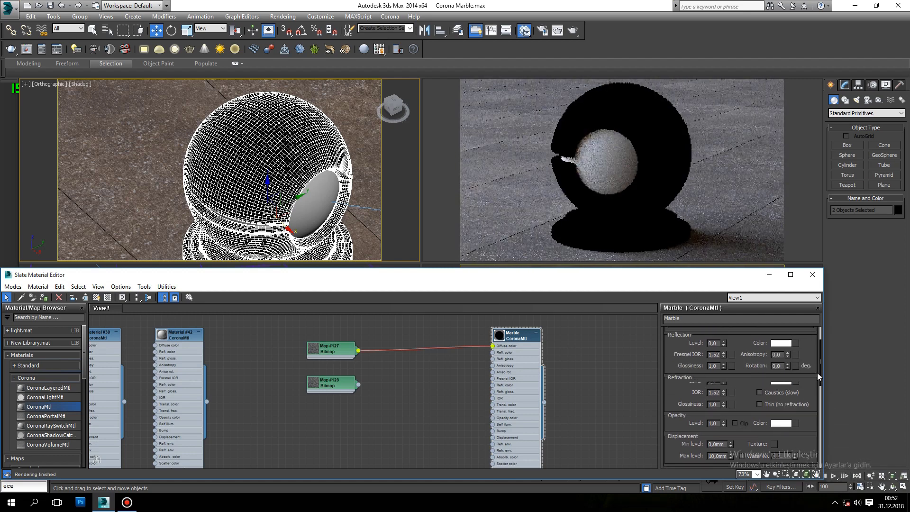
double_click(720, 411)
text(1)
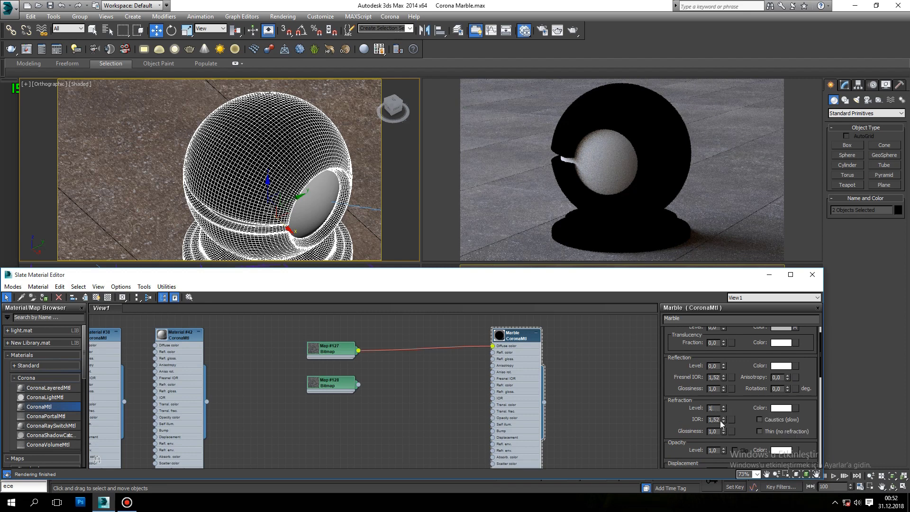
double_click(720, 419)
text(1)
key(Tab)
text(1)
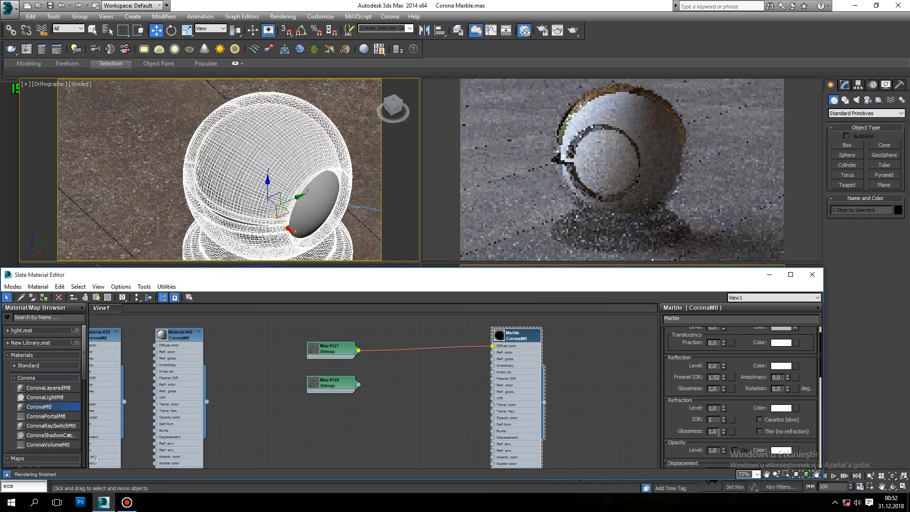
key(Return)
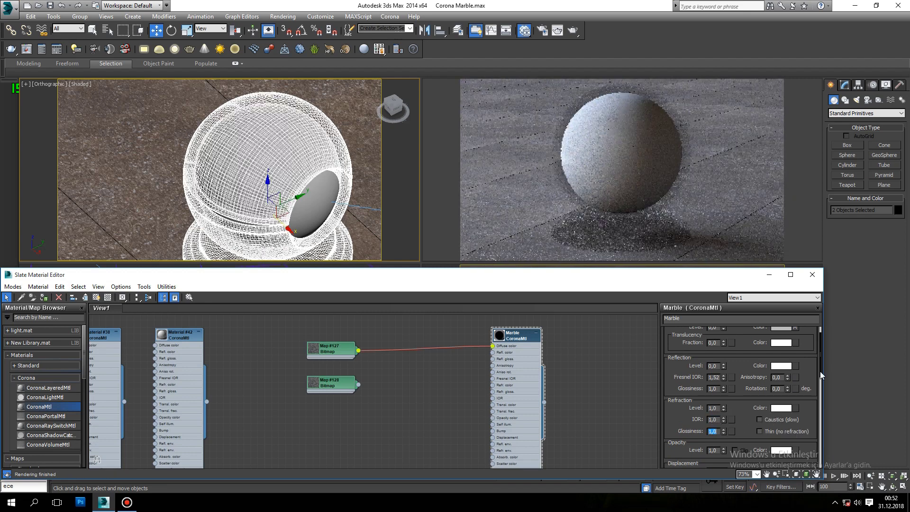
Try absorption distances of 50 mm and 150 mm on the refractive Marble material.
drag(821, 372, 823, 406)
double_click(791, 405)
text(50)
key(Return)
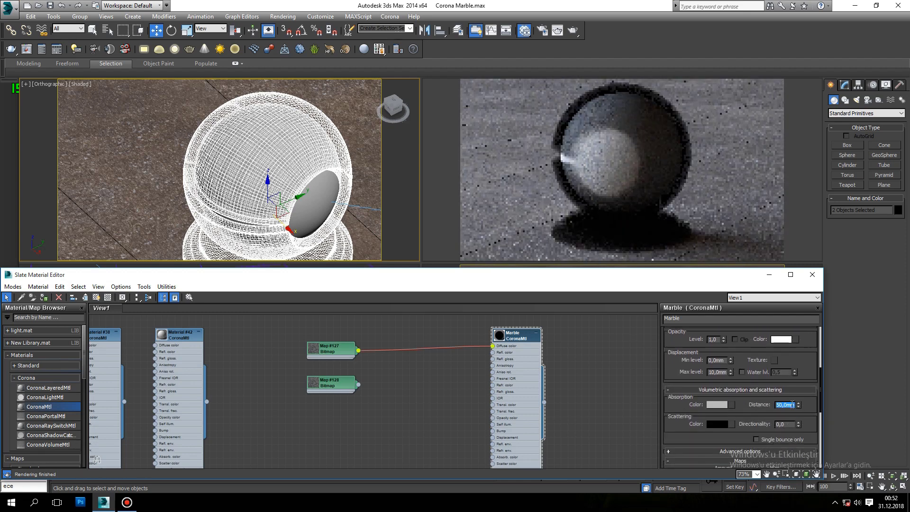
text(150)
key(Return)
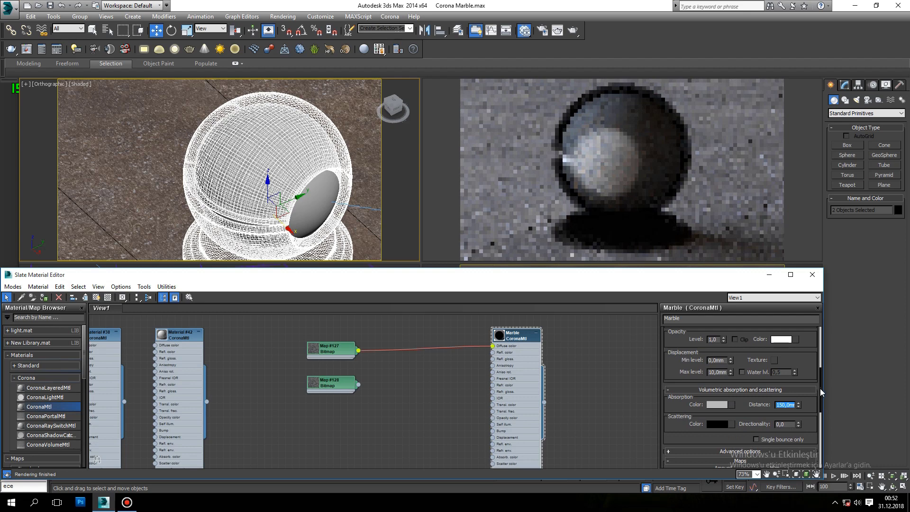
Try a diffuse level of 1 on the Marble material, and reset it to 0.
drag(823, 374, 816, 340)
double_click(718, 347)
text(1)
key(Return)
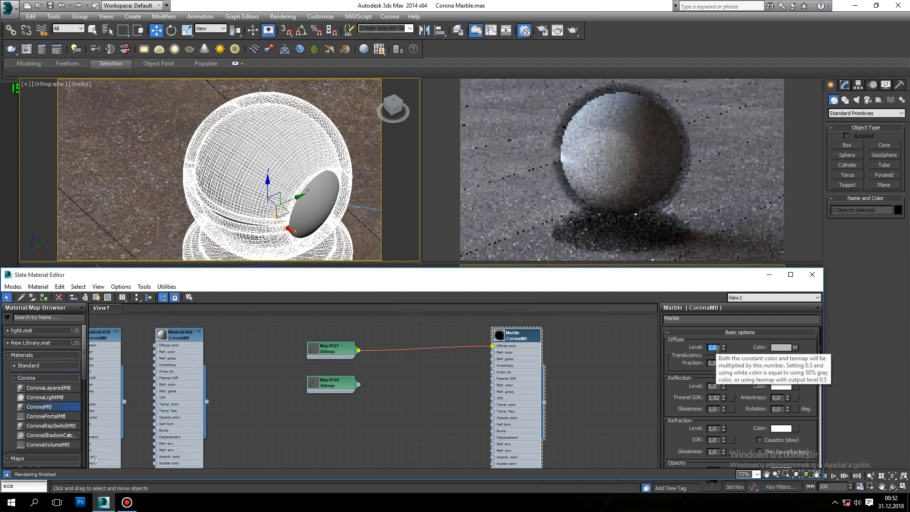
right_click(724, 346)
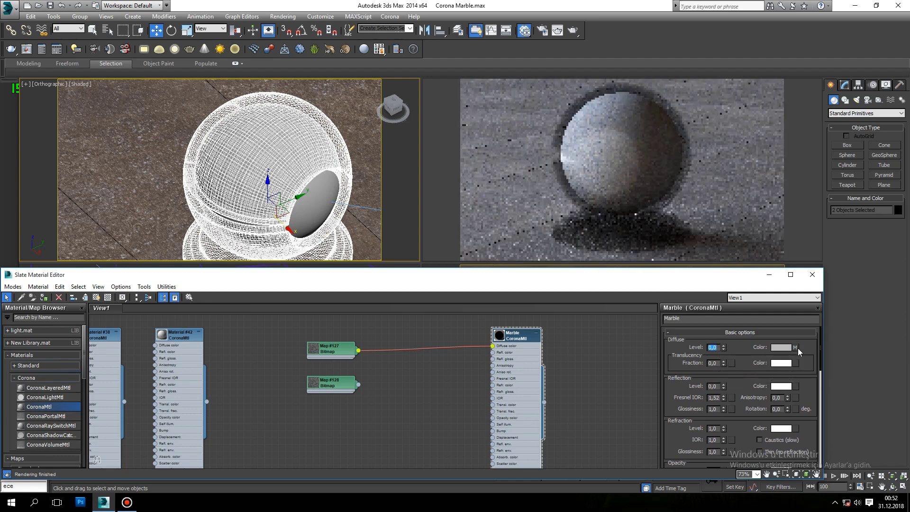
Set the Marble material's absorption distance to 100 mm.
drag(821, 336, 820, 388)
double_click(785, 388)
text(100)
key(Return)
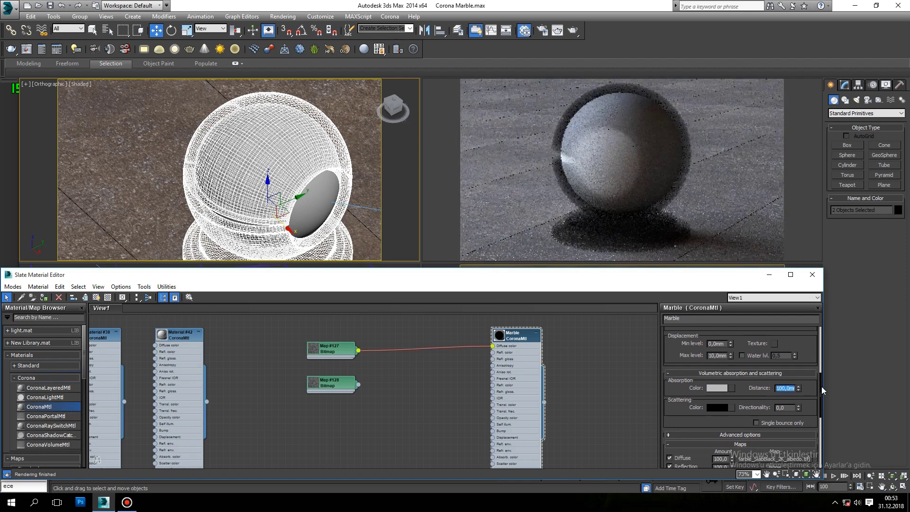
Set the Marble material's translucency fraction to 0.1.
drag(821, 386, 817, 331)
double_click(714, 363)
text(0,1)
key(Return)
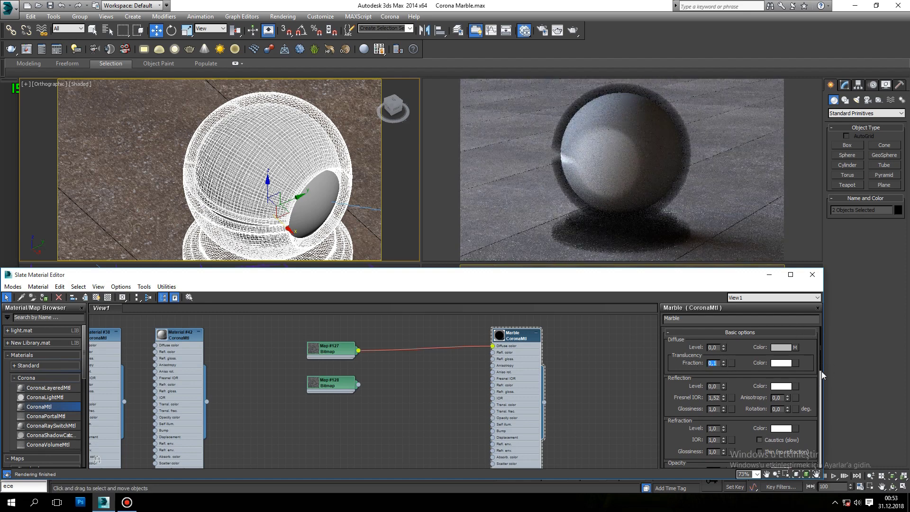
Set the Marble material's refraction level and refraction glossiness both to 0.2.
mouse_move(820, 365)
mouse_down()
mouse_move(821, 419)
mouse_move(812, 360)
mouse_up()
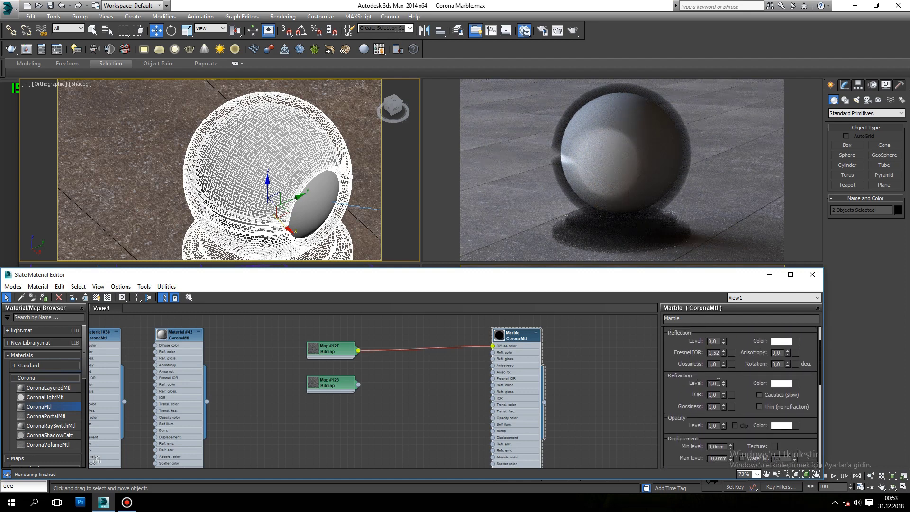
text(0,2)
double_click(714, 407)
text(0,2)
key(Return)
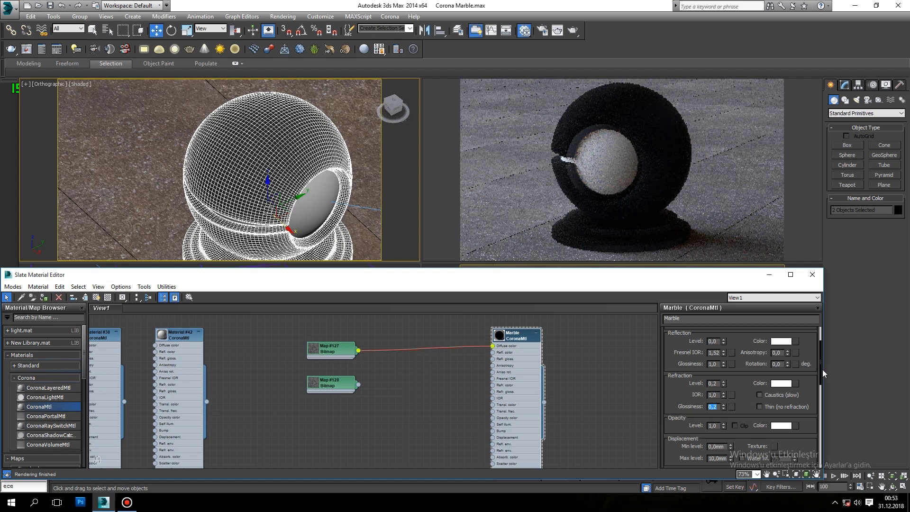
Try a refraction level of 0.6 on the Marble material, and settle on 0.4.
scroll(821, 369, up, 2)
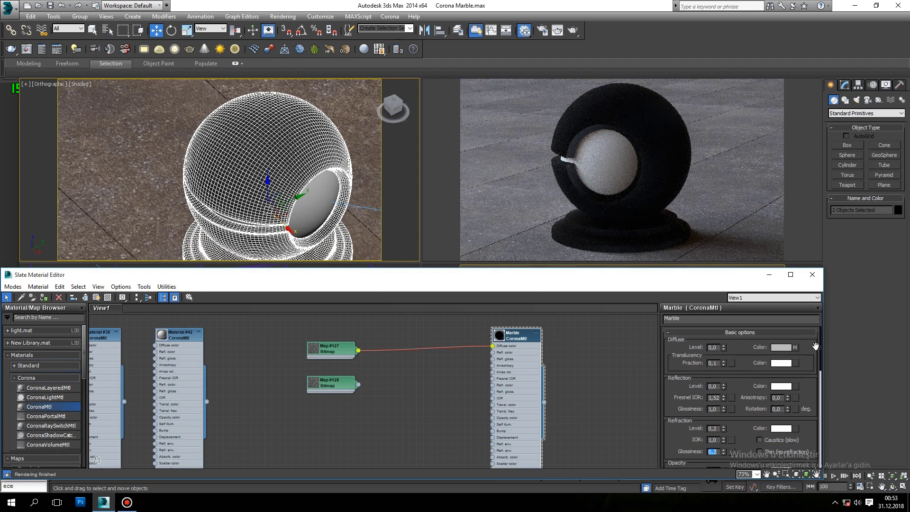
scroll(822, 345, down, 3)
scroll(824, 366, down, 1)
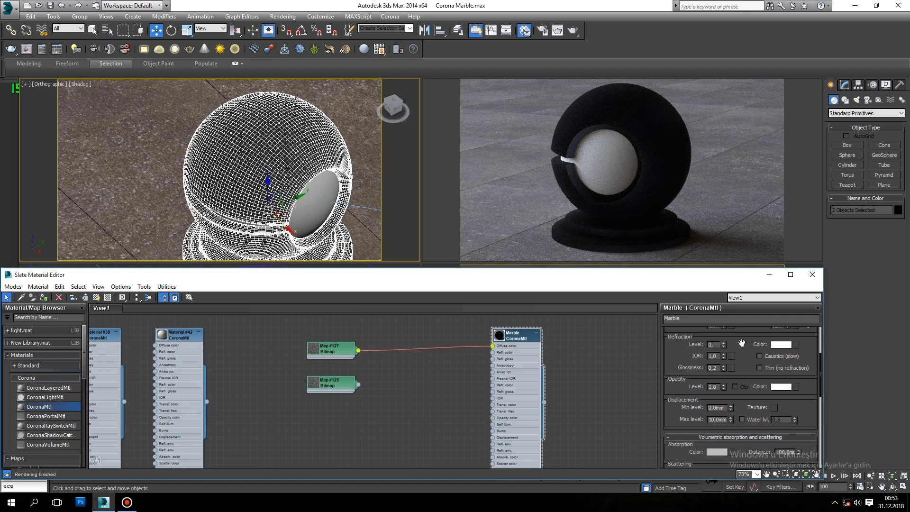
key(Return)
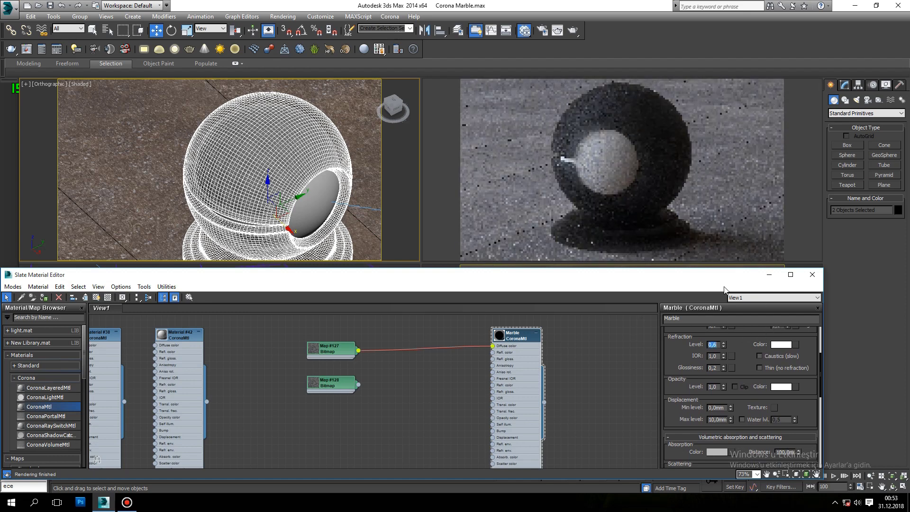
text(0,4)
key(Return)
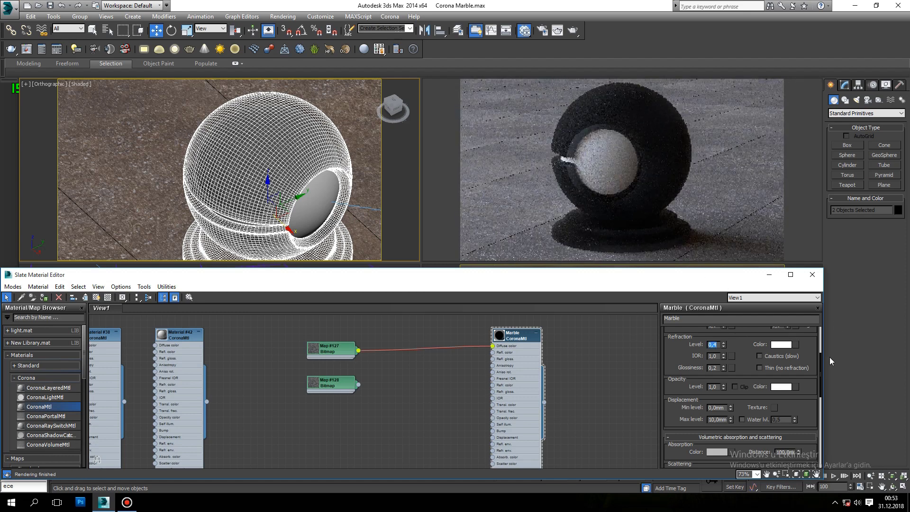
Reuse the diffuse bitmap as an instance in the Marble material's translucency color.
scroll(821, 354, up, 1)
drag(822, 345, 822, 336)
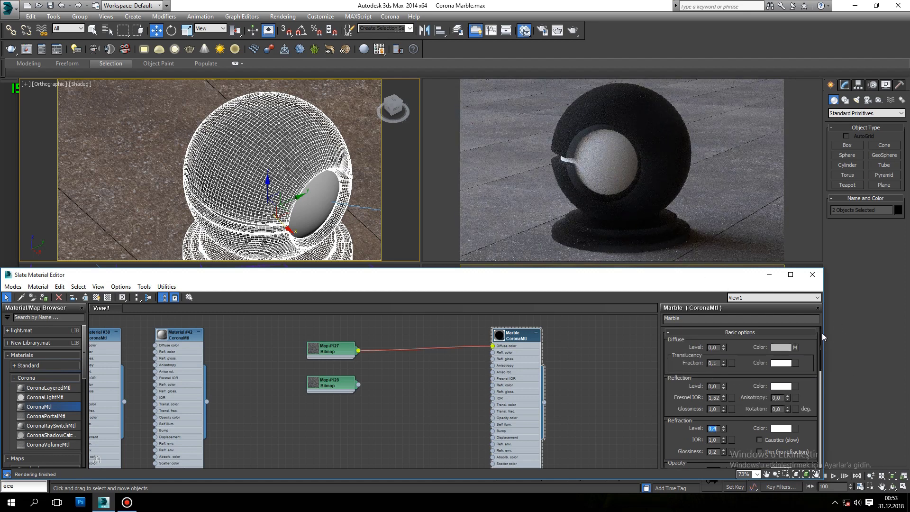
right_click(795, 346)
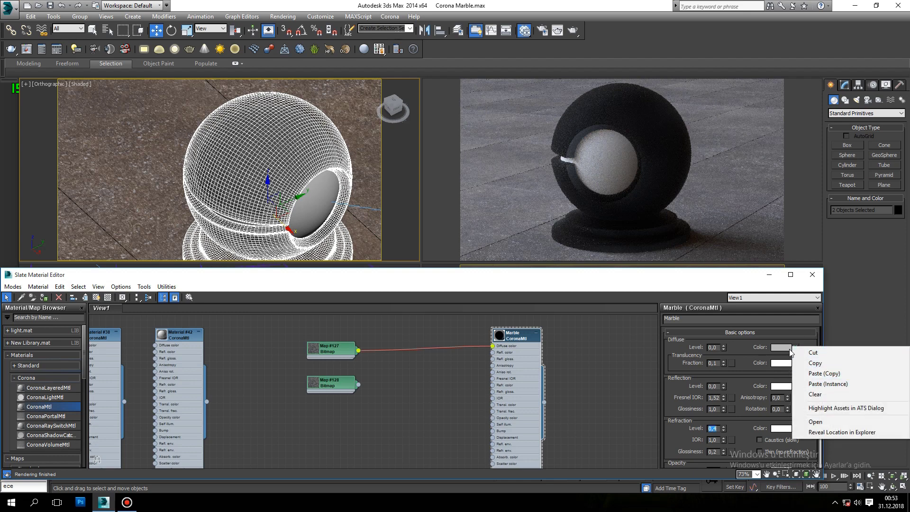
click(796, 336)
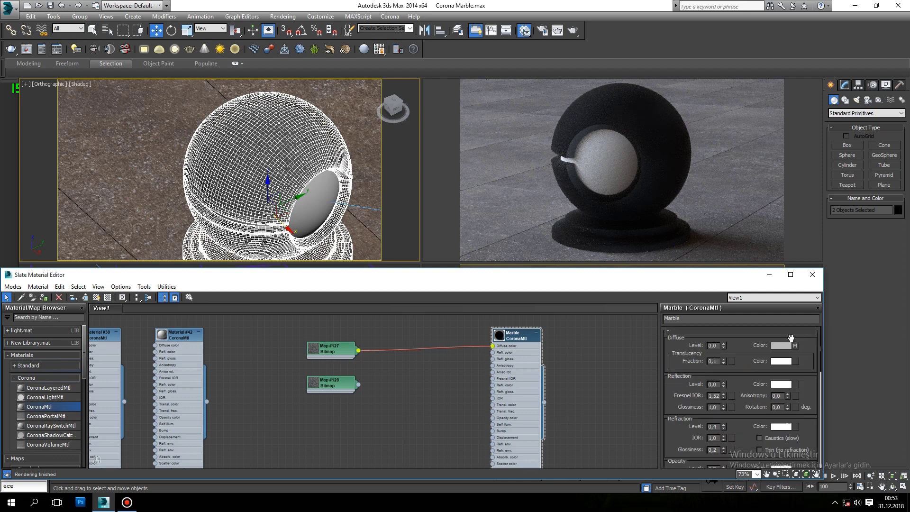
drag(797, 345, 795, 360)
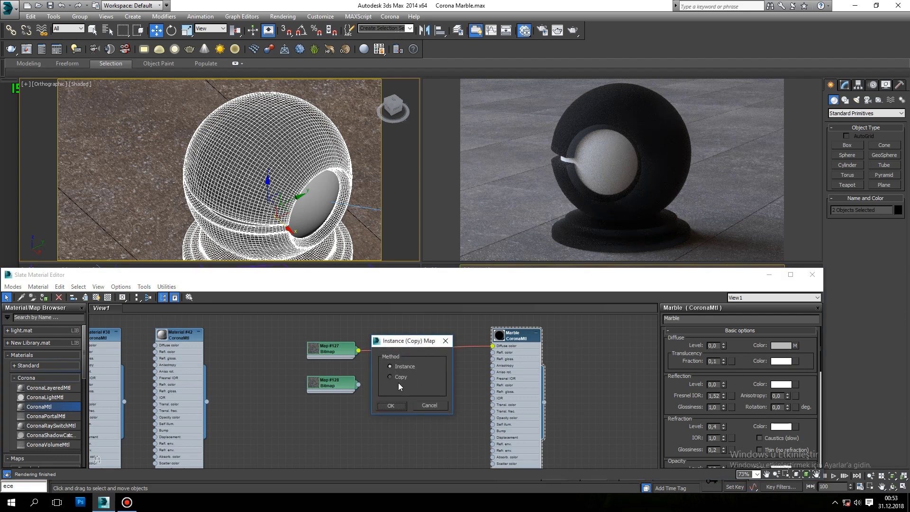
click(403, 406)
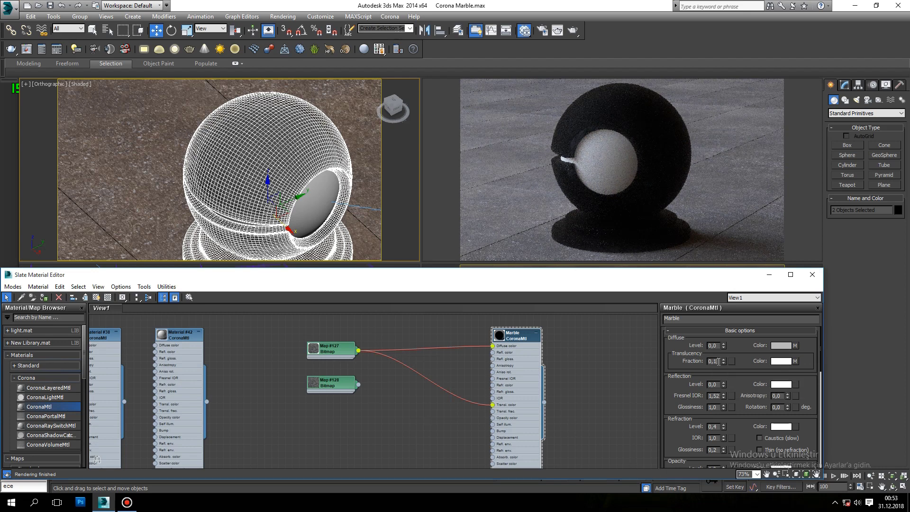
Set the Marble material's translucency fraction to 0.2 and its diffuse level to 1.
key(Return)
click(713, 345)
text(1)
key(Return)
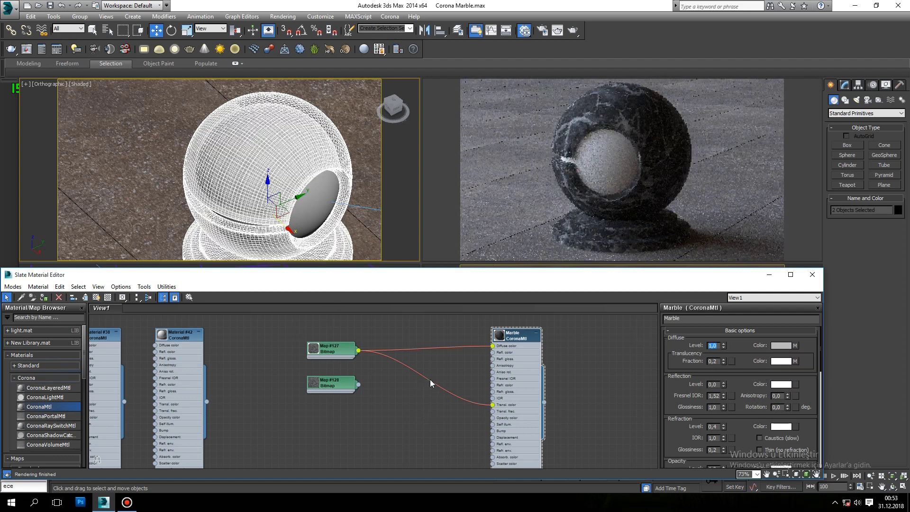
Try reshaping the output color curve of the unconnected marble bitmap (Map #128) with a Bezier-Corner point, and enlarge its preview.
click(331, 385)
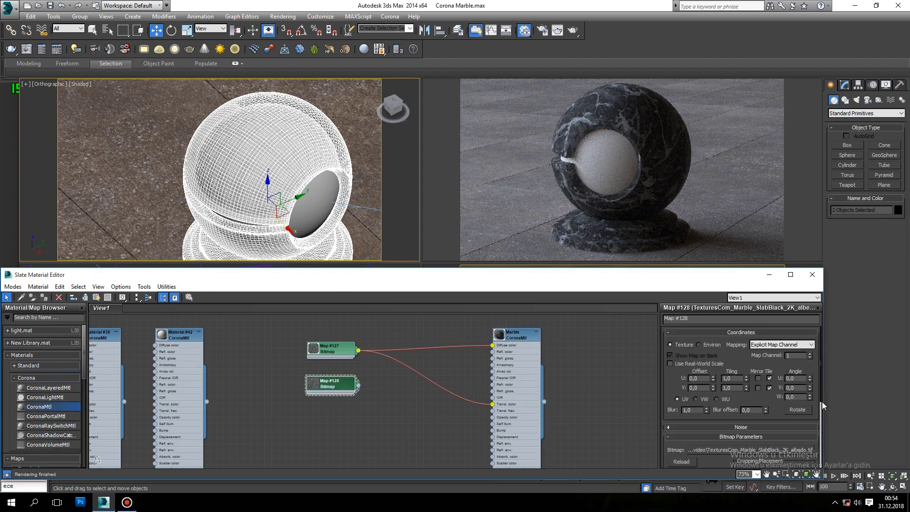
scroll(815, 431, down, 5)
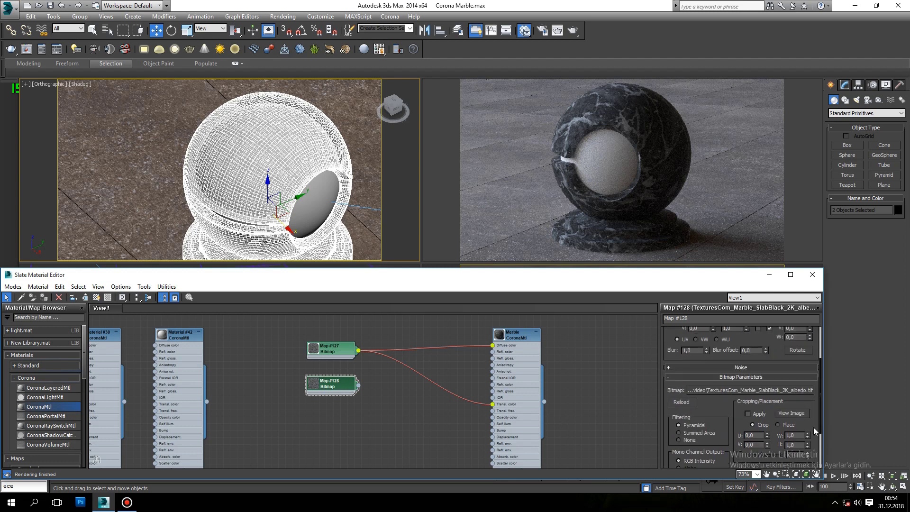
click(732, 464)
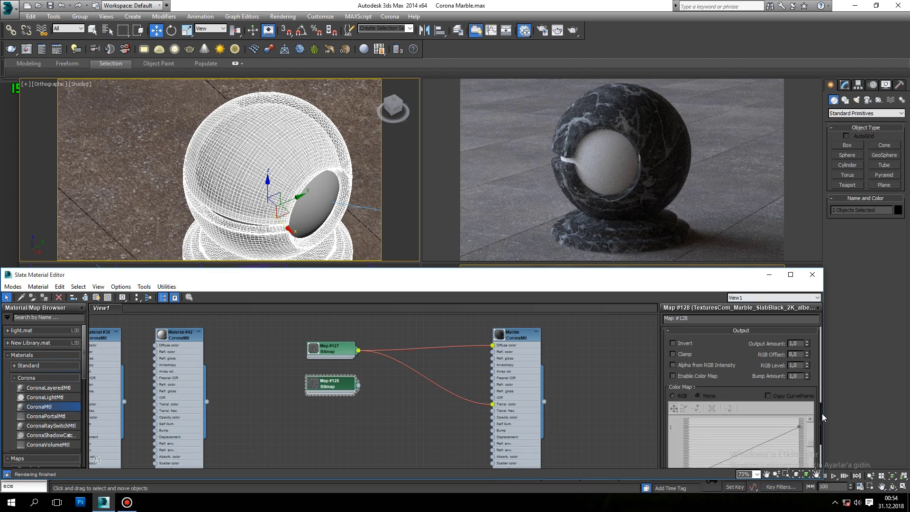
scroll(821, 416, down, 2)
click(710, 342)
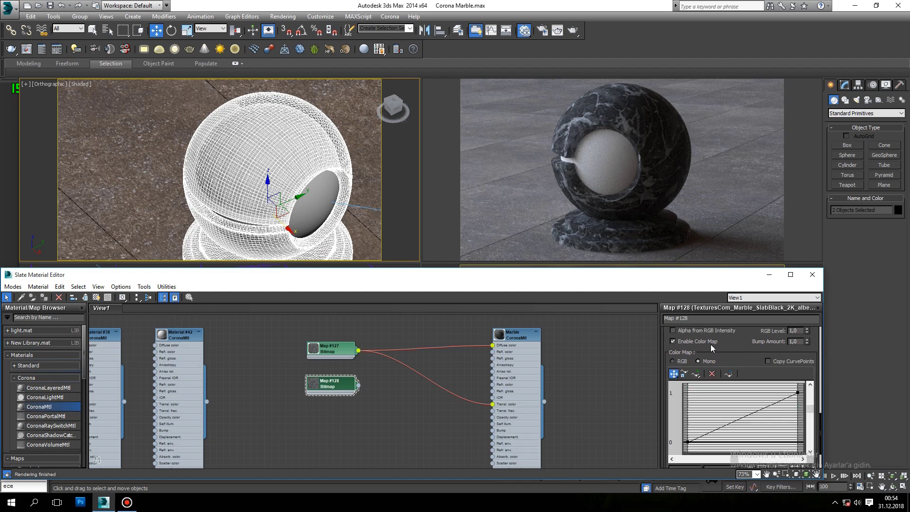
right_click(797, 391)
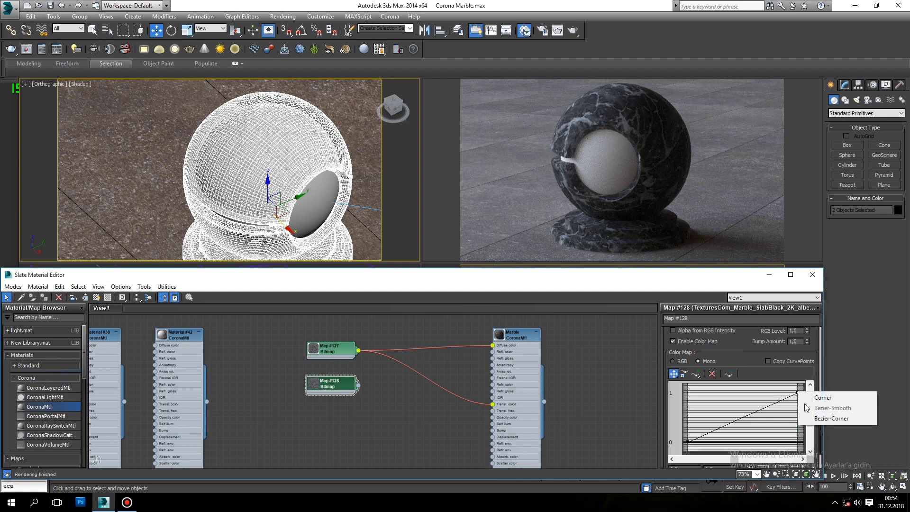
click(822, 418)
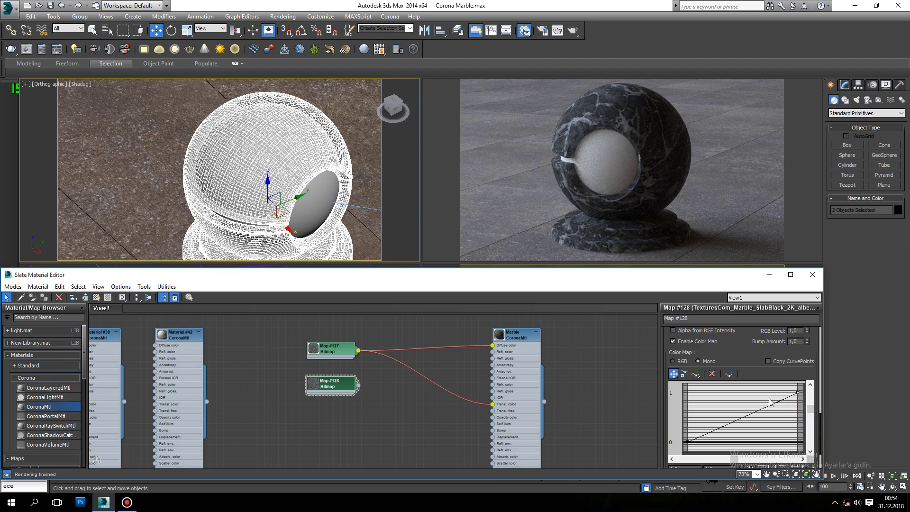
drag(771, 405, 733, 366)
drag(820, 431, 811, 408)
drag(735, 403, 723, 353)
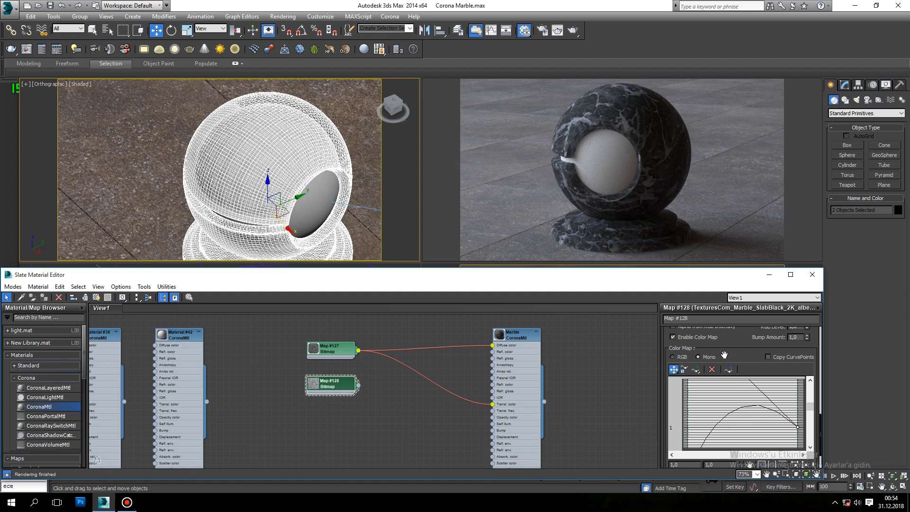
double_click(313, 384)
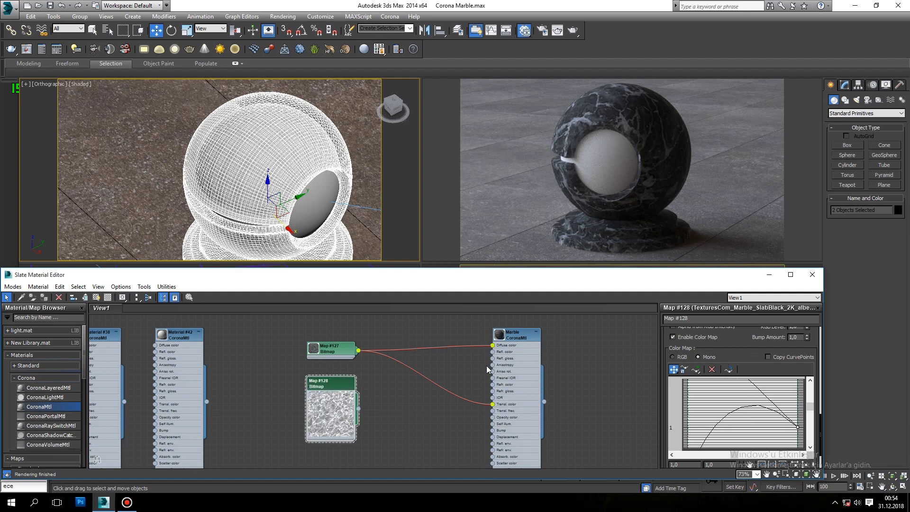
Add a Color Correction map fed by bitmap Map #128, and disable the bitmap's output color map.
click(36, 320)
text(color)
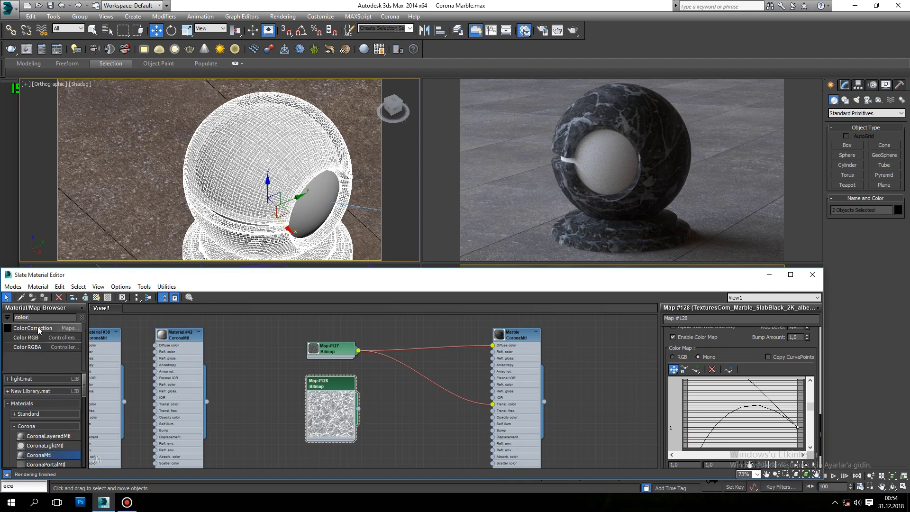
drag(39, 331, 404, 413)
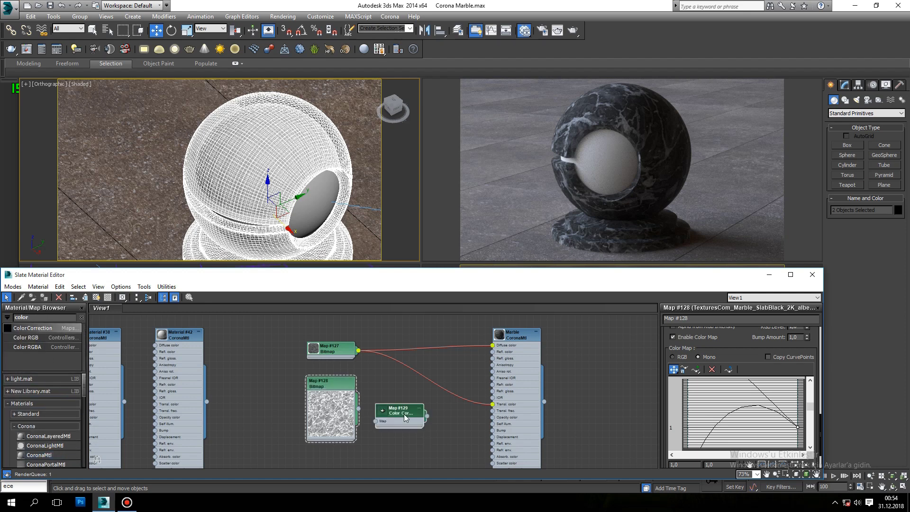
click(674, 337)
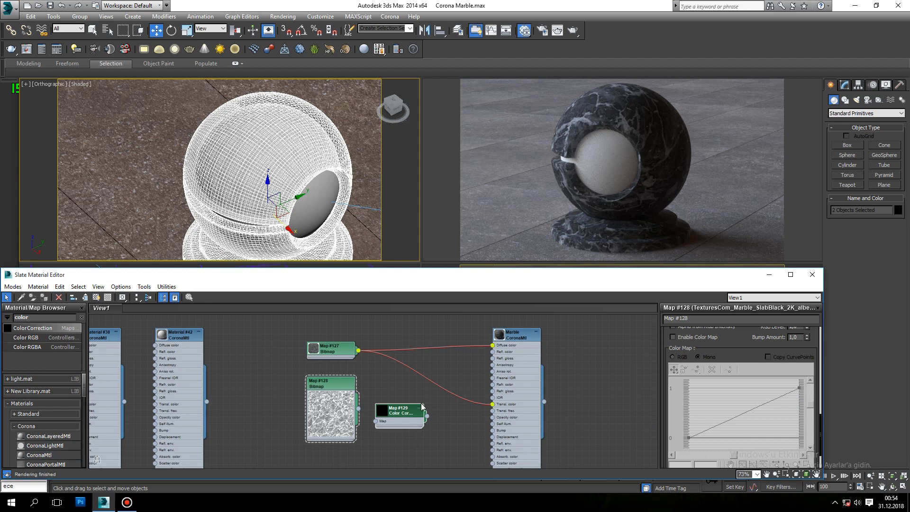
Set the Color Correction's lightness to Advanced with an RGB gamma of 20, and connect it to the Marble material's reflection glossiness.
double_click(391, 417)
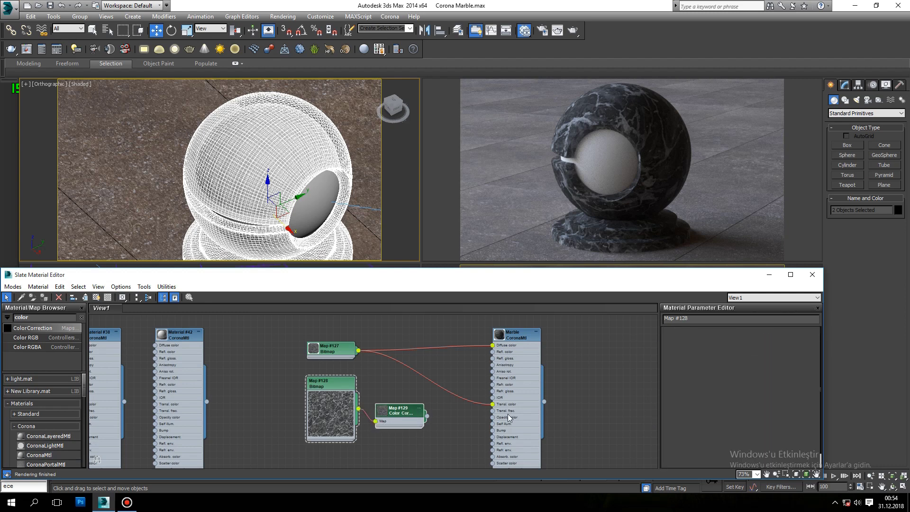
drag(821, 388, 821, 441)
click(763, 405)
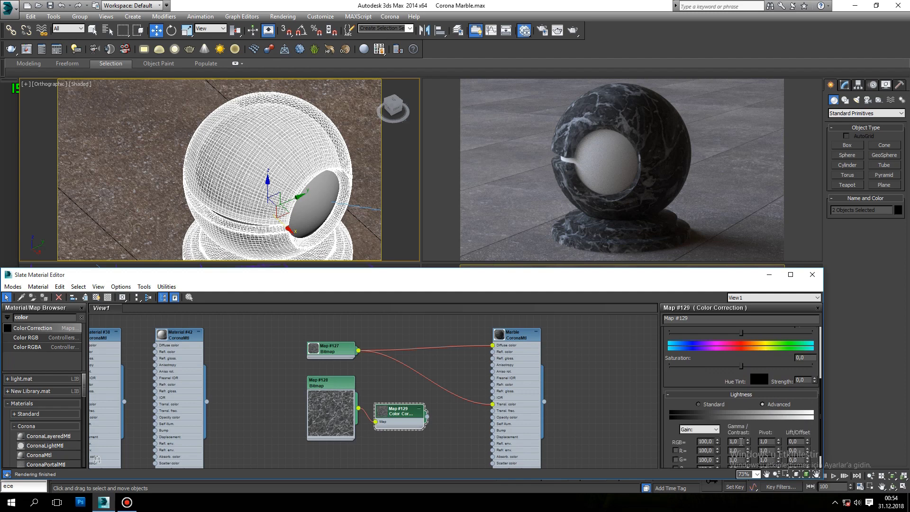
double_click(735, 441)
text(20)
key(Return)
drag(427, 417, 496, 358)
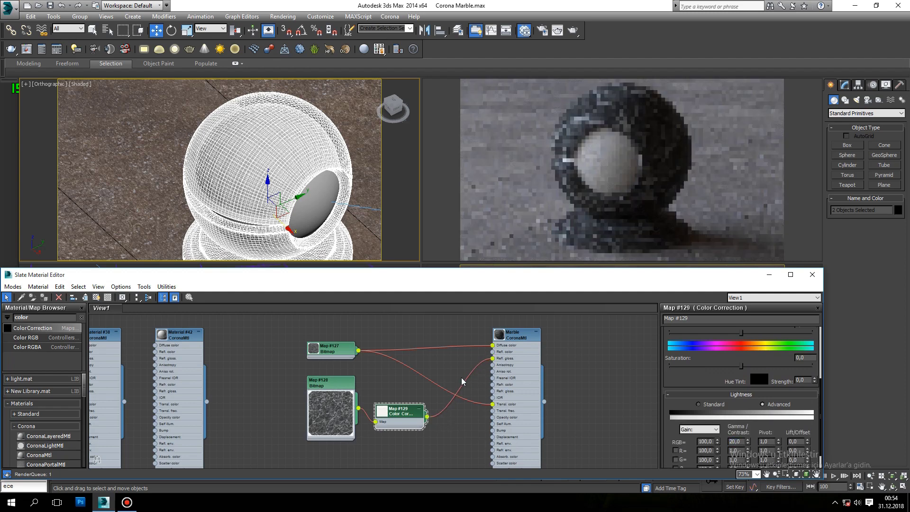
Enlarge the Color Correction node's preview and set its RGB gamma to 18.
double_click(384, 415)
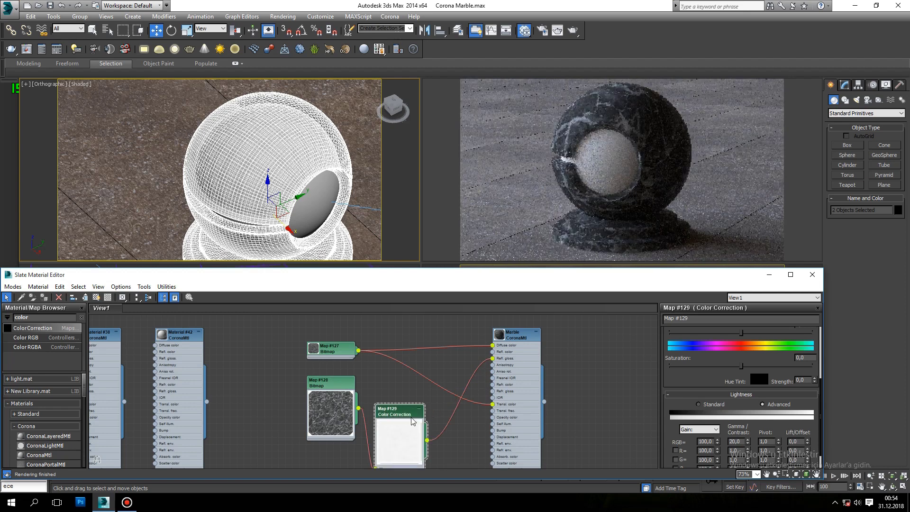
scroll(408, 420, up, 2)
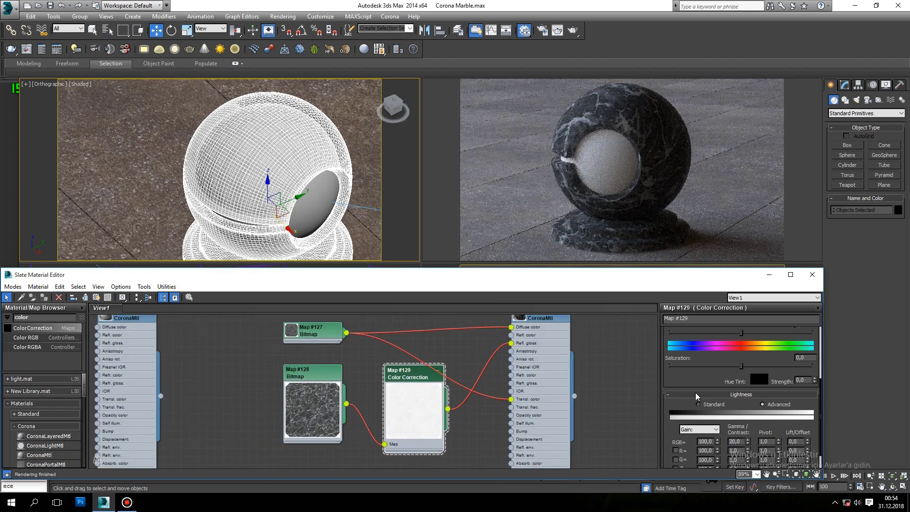
drag(711, 441, 687, 442)
text(18)
key(Return)
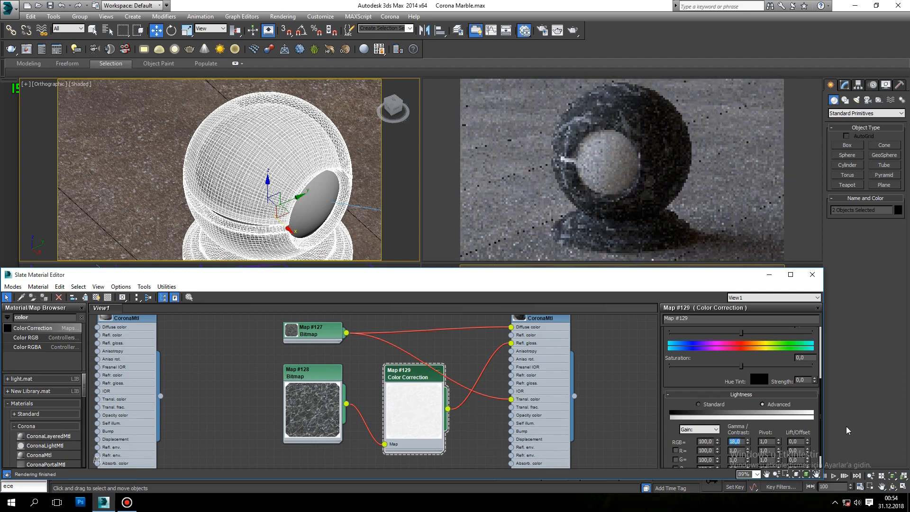
Try reflection levels of 1 and 0.9 on the Marble material, and settle on 0.5.
scroll(823, 408, up, 1)
scroll(822, 402, up, 3)
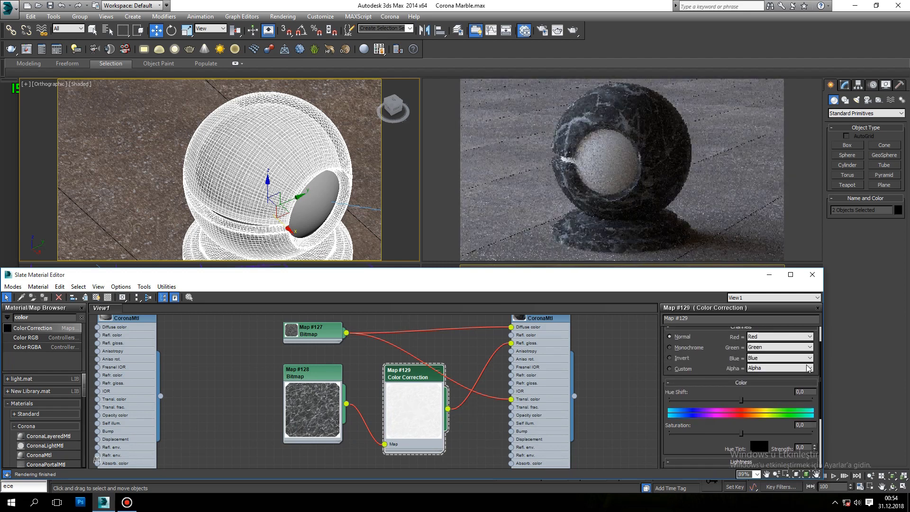
double_click(537, 320)
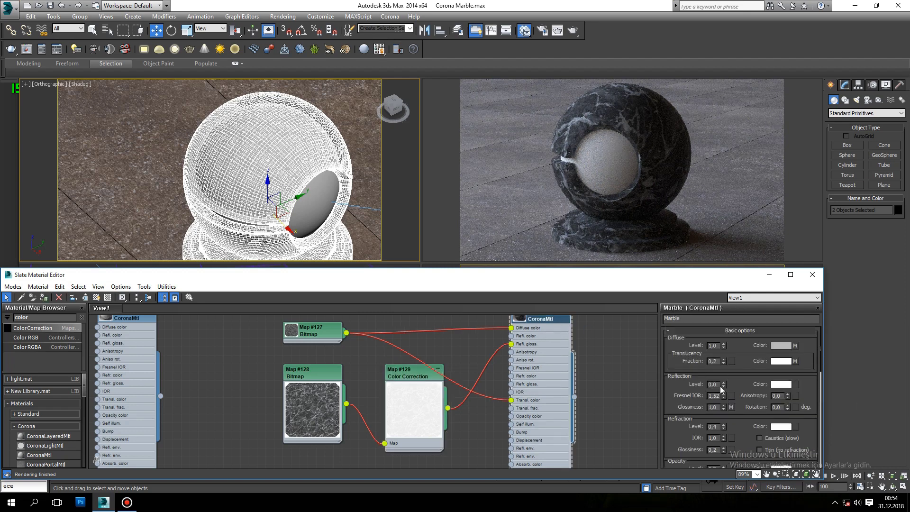
drag(700, 386, 694, 385)
text(1)
key(Return)
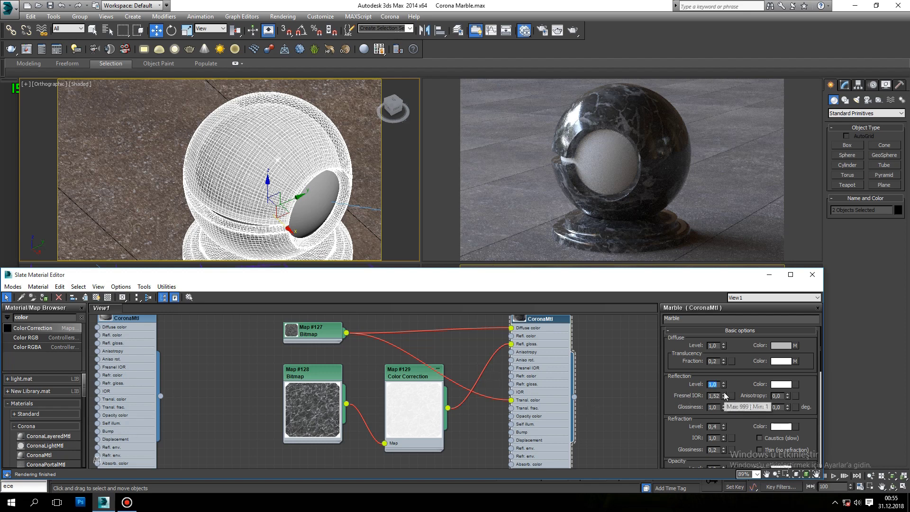
text(0,9)
key(Return)
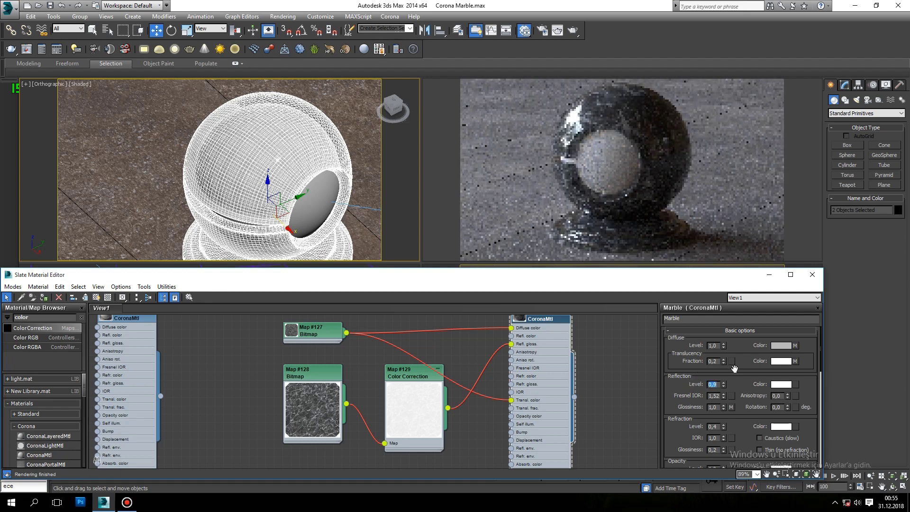
text(0,5)
key(Return)
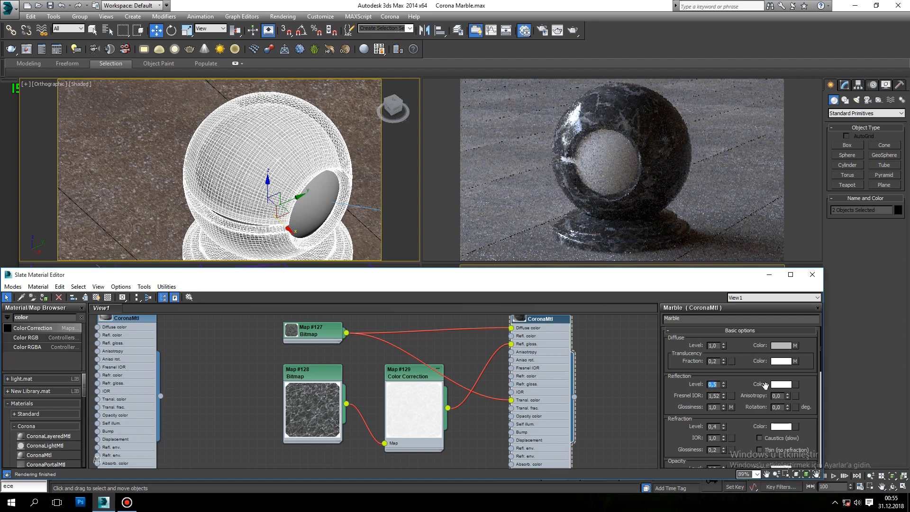
Try RGB gamma values of 2, 5 and 10 on the Color Correction map, and settle on 20.
click(408, 374)
double_click(408, 374)
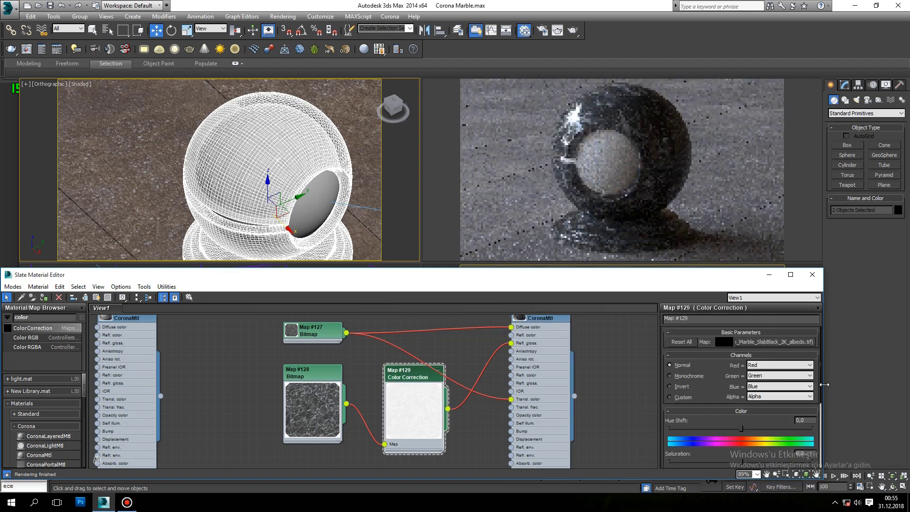
drag(821, 383, 824, 460)
double_click(735, 421)
text(2)
key(Return)
text(5)
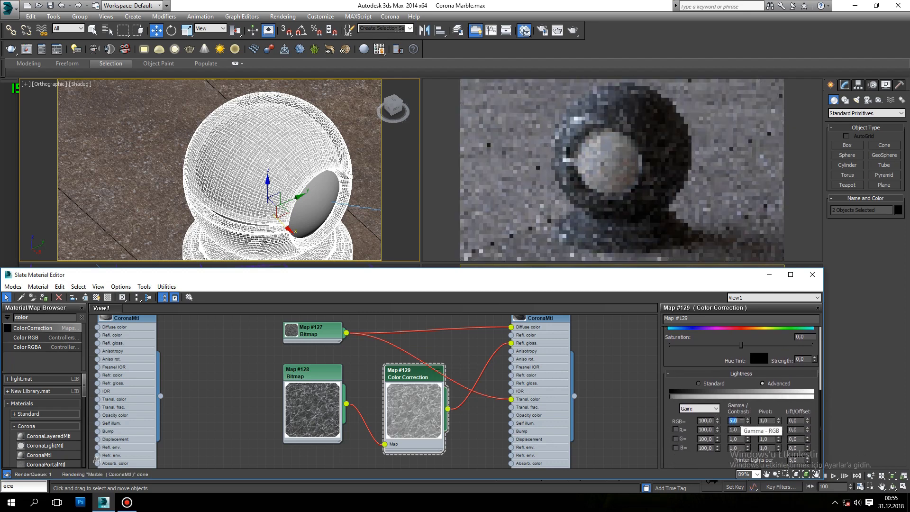
key(Return)
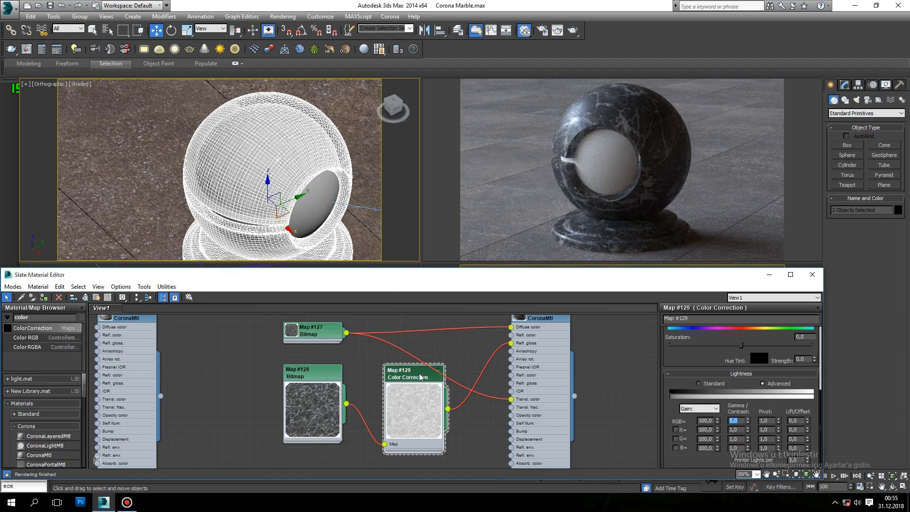
double_click(740, 421)
text(10)
key(Return)
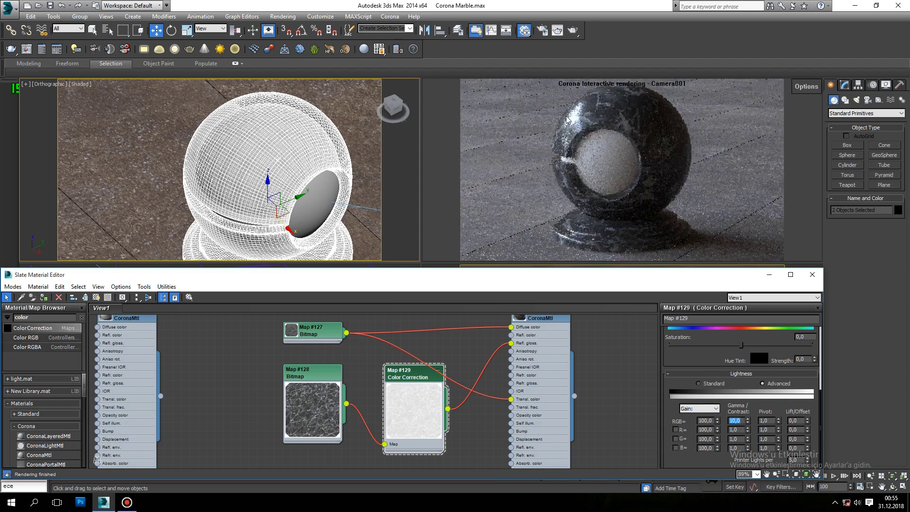
text(20)
key(Return)
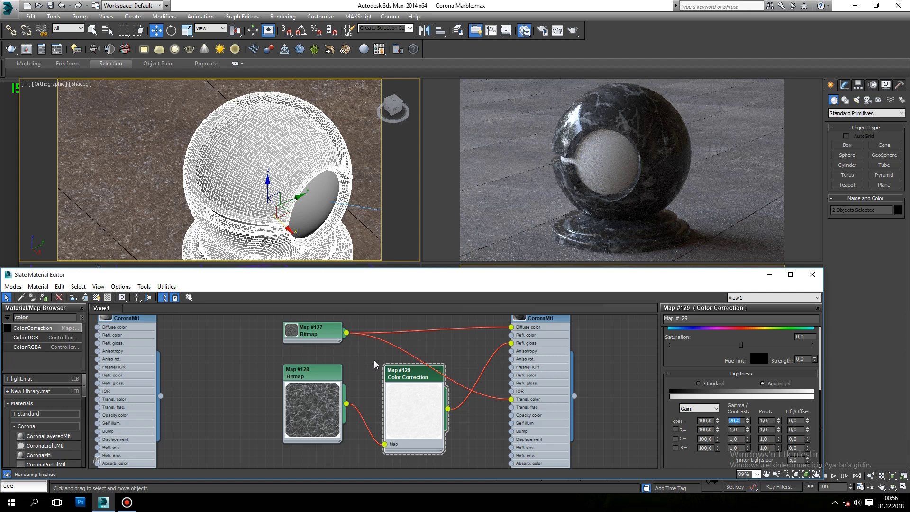
Assign Material #38 to the inner-sphere object.
scroll(396, 361, down, 5)
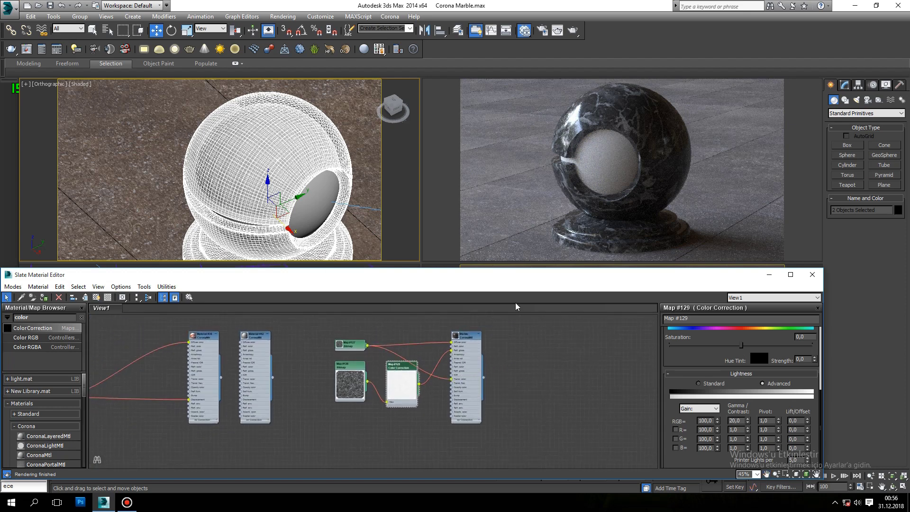
scroll(212, 338, up, 2)
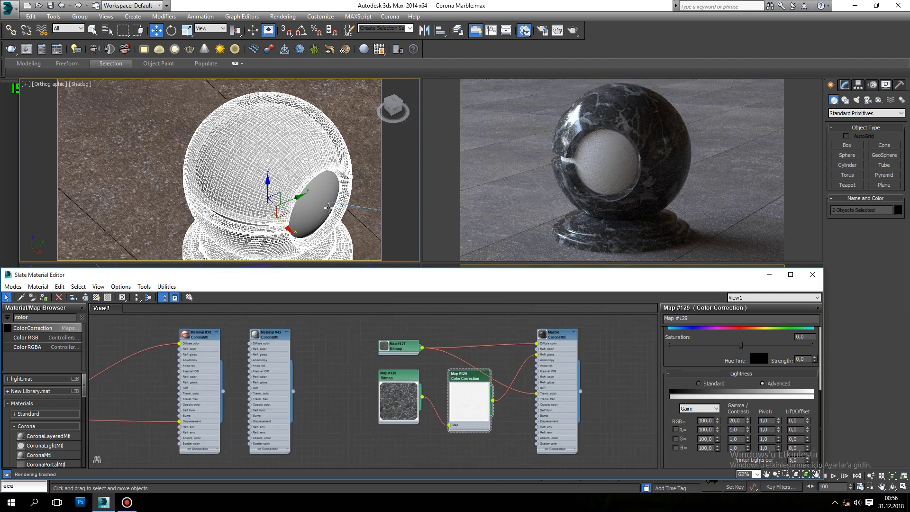
click(302, 214)
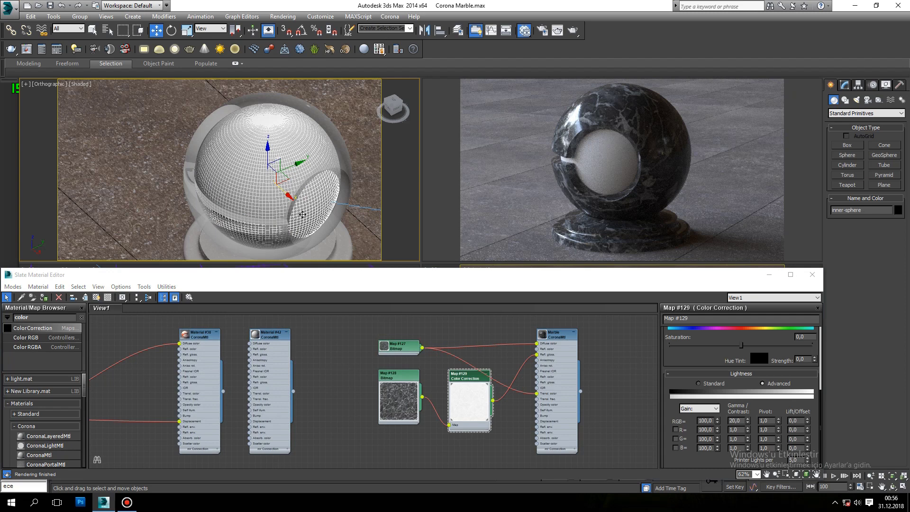
double_click(198, 340)
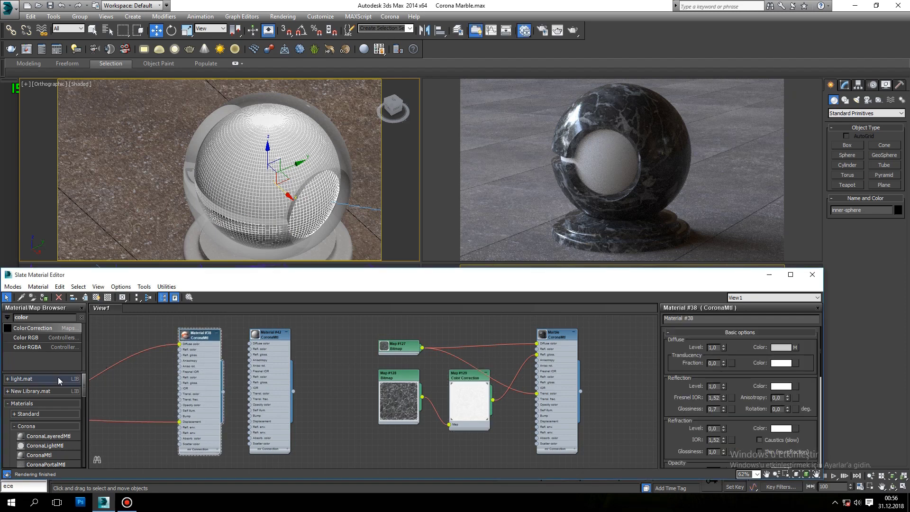
click(43, 297)
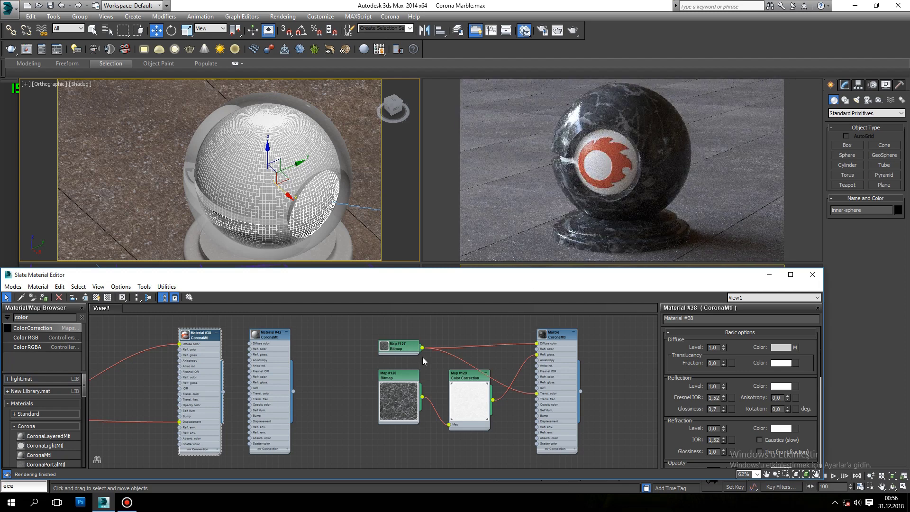
Select all three material ball objects and try placing a copy beside the original in the Top view.
ctrl+click(301, 189)
scroll(301, 190, down, 5)
ctrl+click(298, 214)
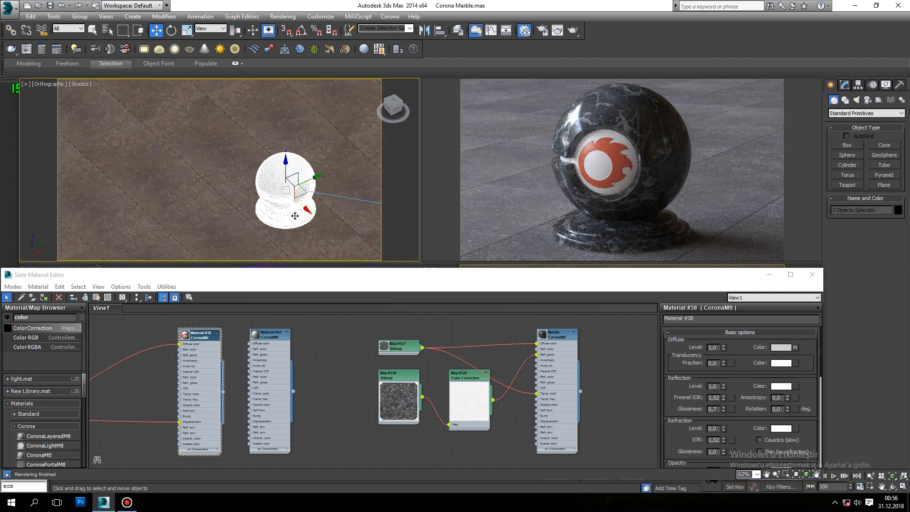
key(t)
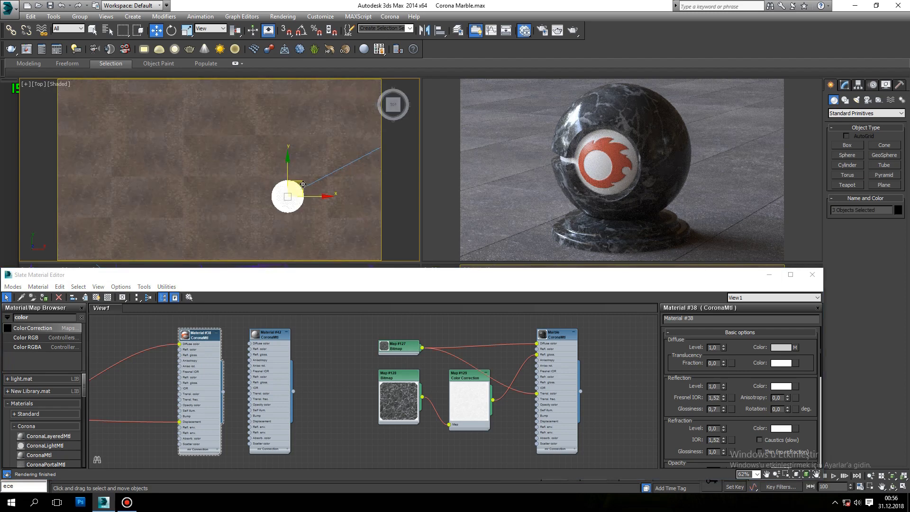
mouse_move(303, 185)
mouse_down()
mouse_move(293, 164)
mouse_move(272, 177)
mouse_move(259, 172)
mouse_up()
key(ctrl+z)
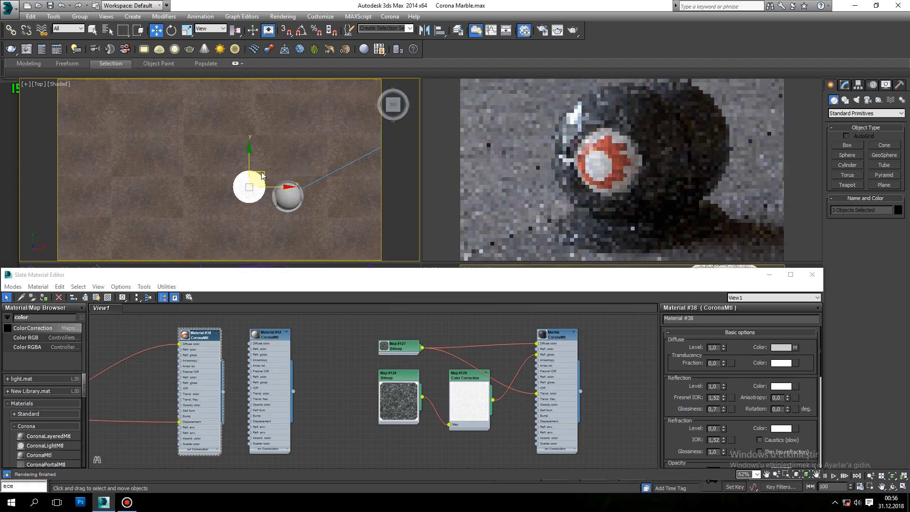
Confirm the copy of the material ball and dolly Camera001 back slightly to frame both balls.
click(455, 289)
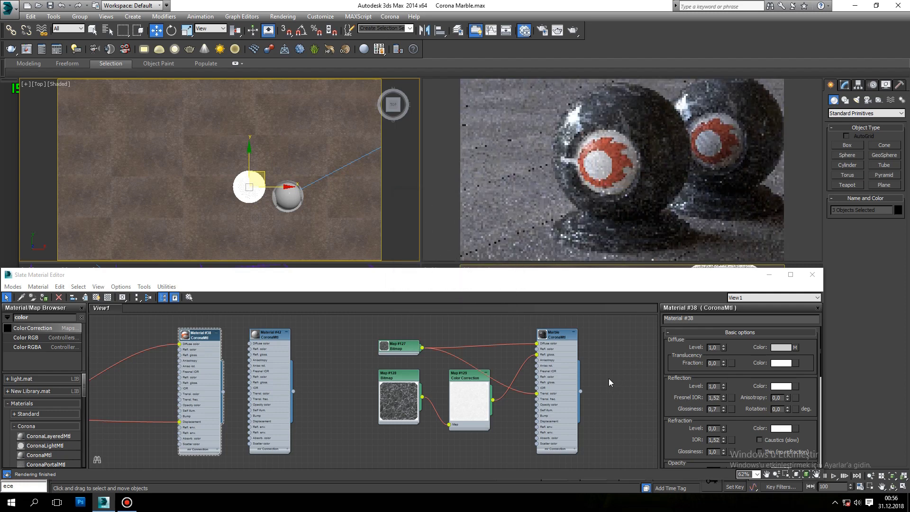
click(770, 276)
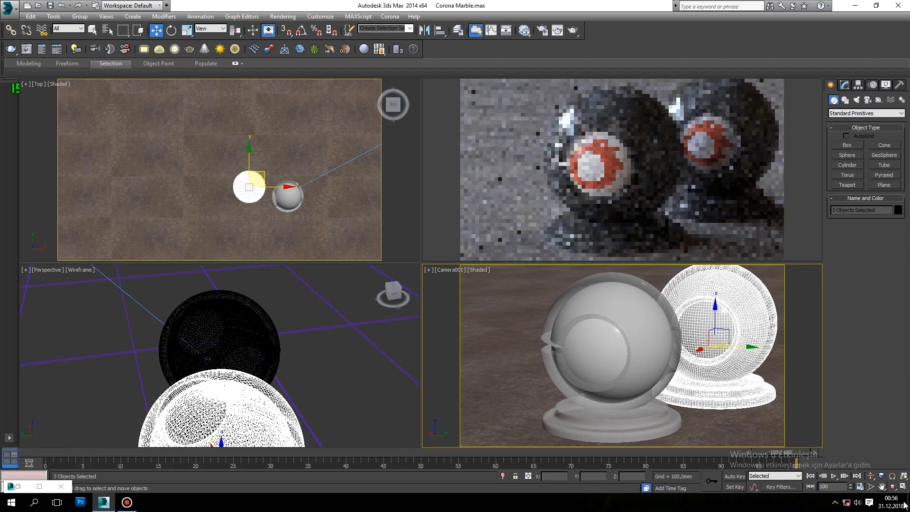
click(871, 476)
drag(715, 371, 714, 394)
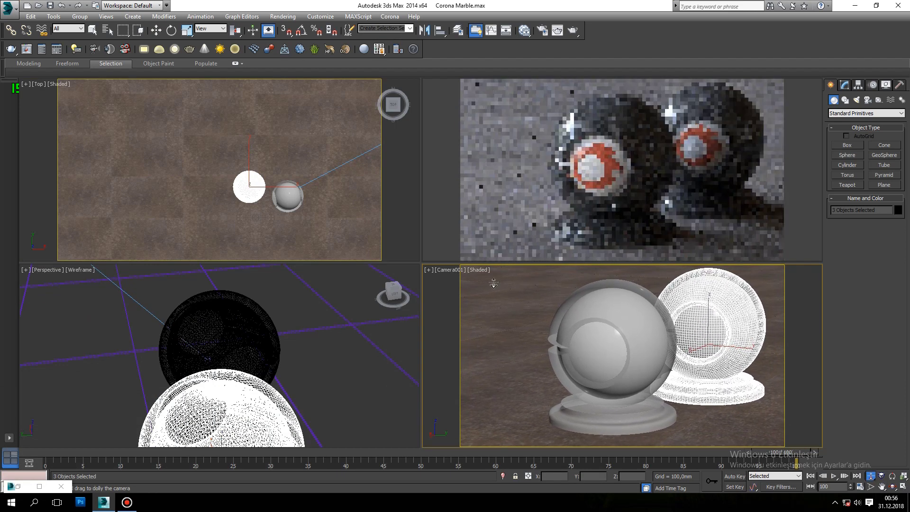
Duplicate the Marble material together with its bitmap and Color Correction maps below the original node tree.
click(257, 178)
key(m)
scroll(539, 352, down, 4)
scroll(539, 352, down, 1)
drag(573, 322, 459, 417)
shift+drag(544, 342, 543, 416)
scroll(543, 415, down, 4)
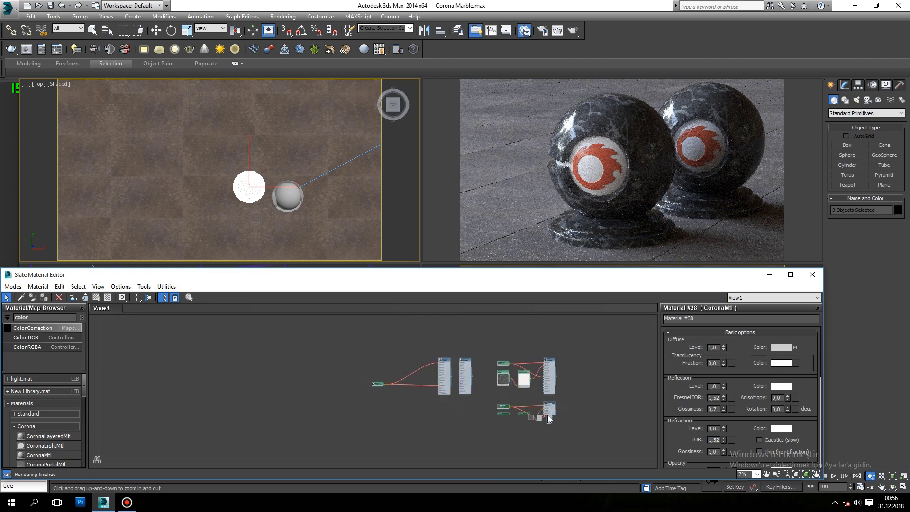
Set the RGB gamma to 2 on the duplicated material's Color Correction map.
scroll(550, 414, up, 8)
middle_drag(555, 379, 555, 333)
double_click(556, 332)
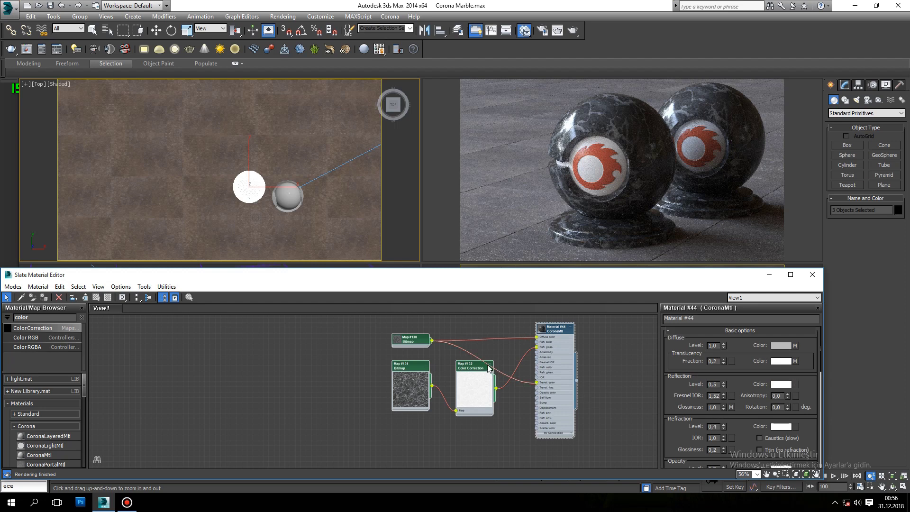
double_click(473, 371)
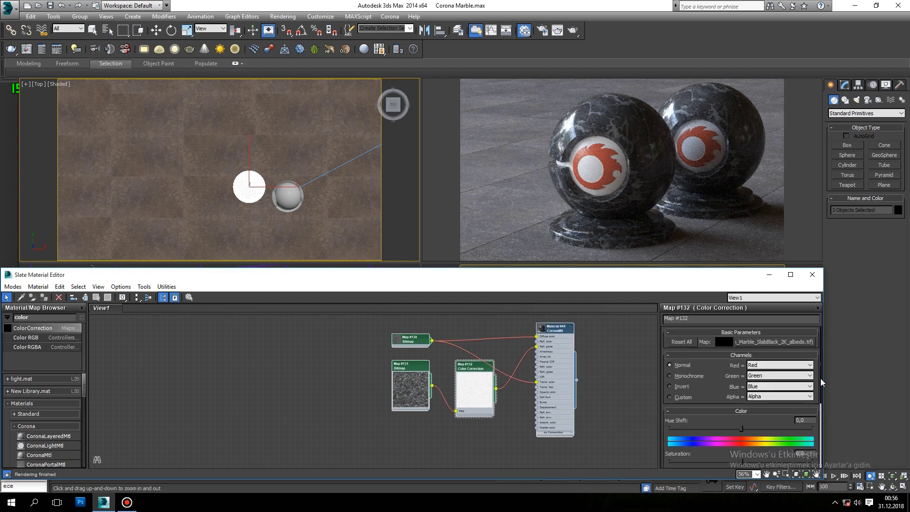
scroll(759, 379, down, 5)
text(2)
key(Return)
Assign Material #44 to the outer shell and base of the copied ball, leaving out its inner sphere.
click(557, 332)
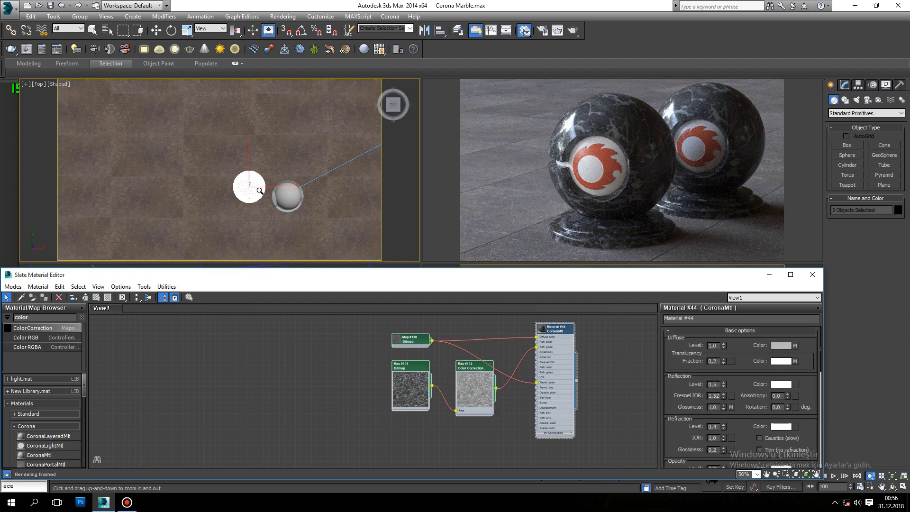
alt+middle_drag(240, 209, 267, 184)
scroll(256, 199, up, 5)
key(w)
click(261, 259)
ctrl+click(261, 258)
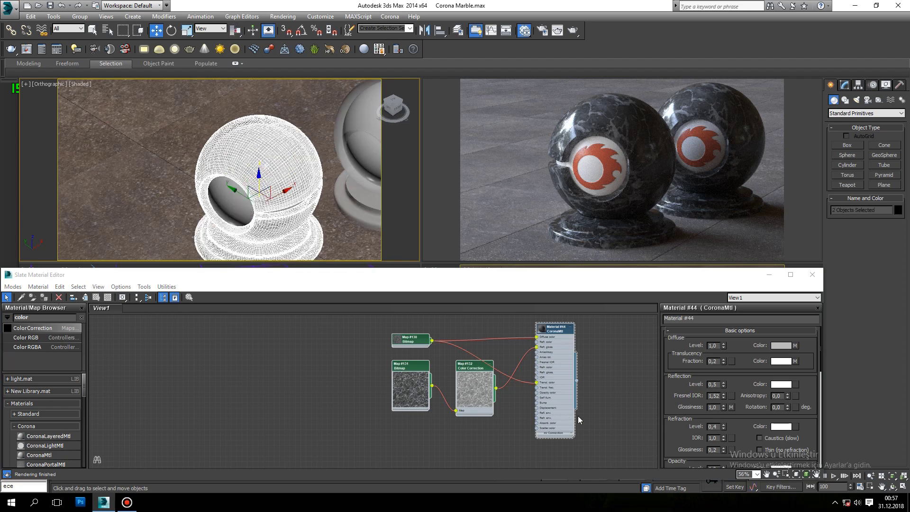
click(44, 297)
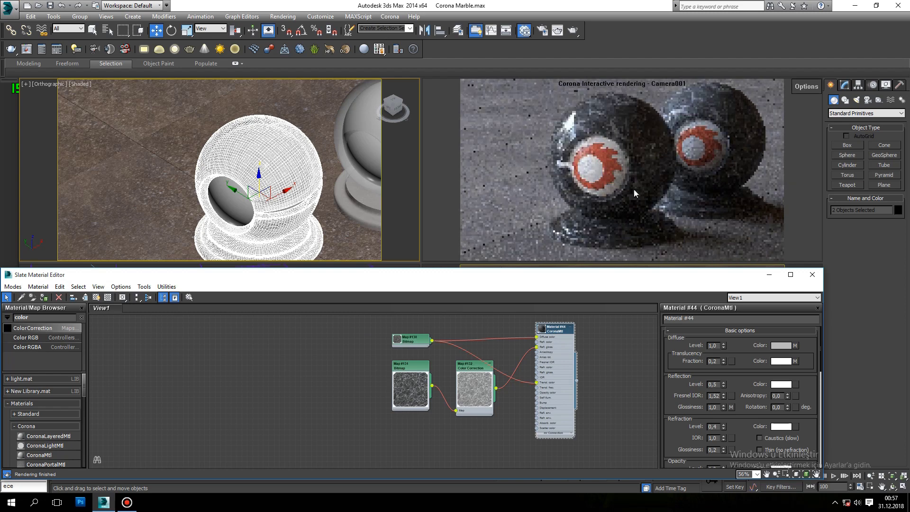
Try an RGB gamma of 10 on Material #44's glossiness Color Correction map, and settle on 5.
double_click(469, 370)
scroll(751, 447, down, 4)
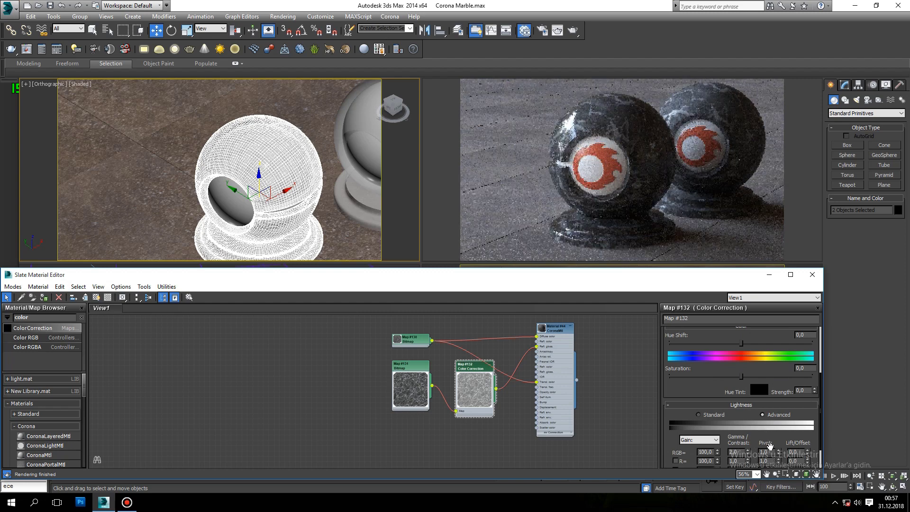
double_click(739, 452)
text(10)
key(Return)
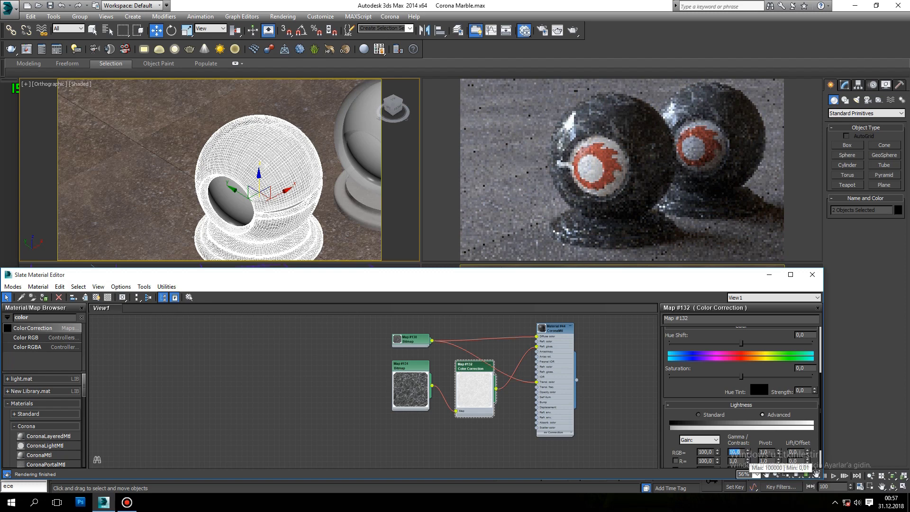
text(5)
key(Return)
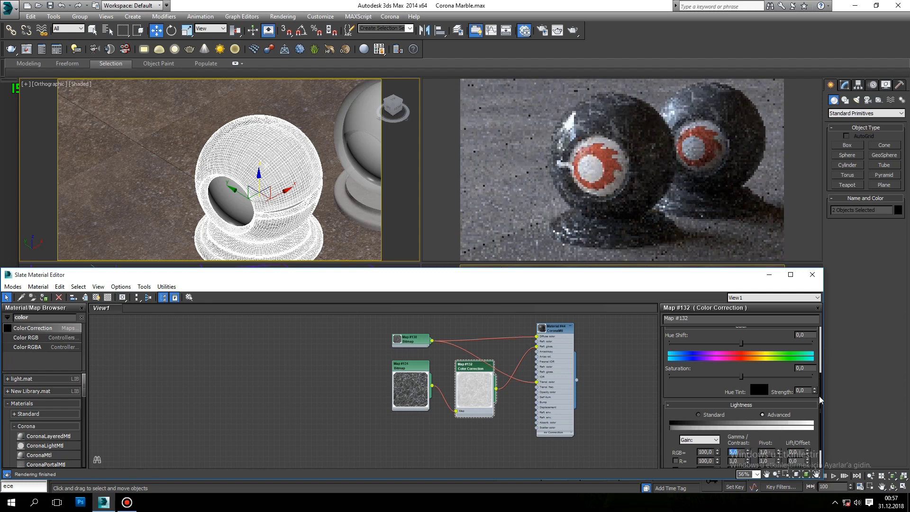
scroll(816, 403, down, 2)
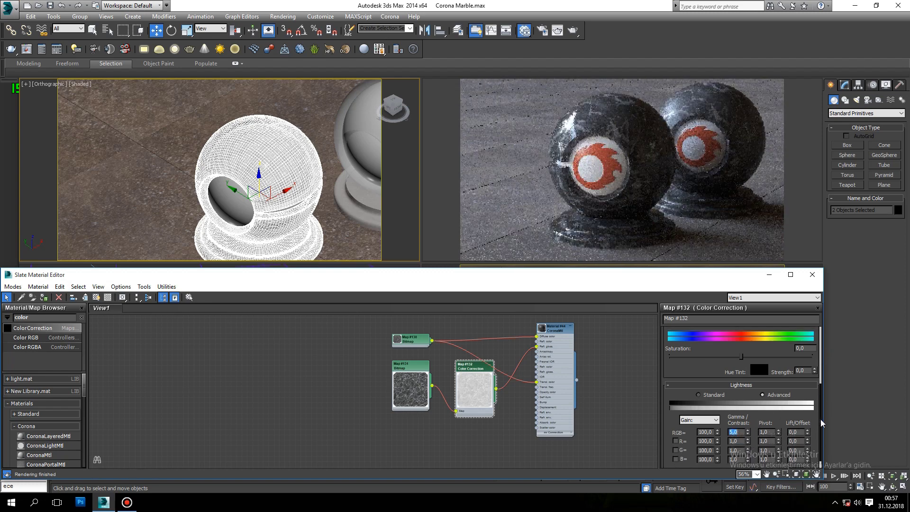
Space out Material #44's two bitmap nodes and insert a Color Correction map between the upper bitmap and the diffuse color.
drag(409, 372, 350, 372)
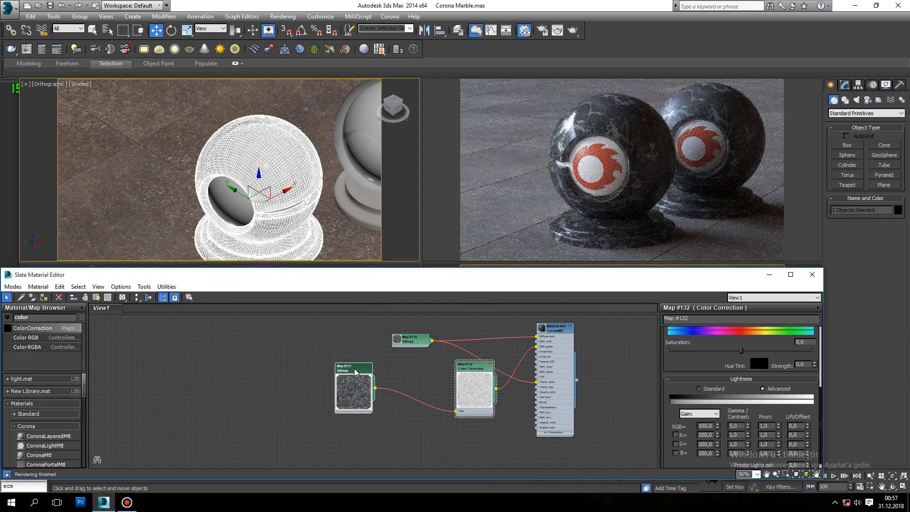
drag(408, 340, 353, 334)
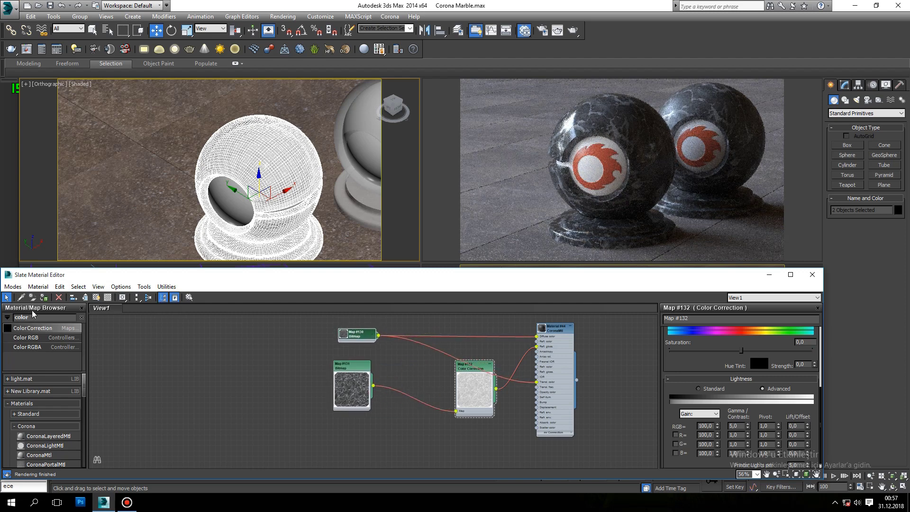
drag(33, 328, 468, 339)
double_click(467, 340)
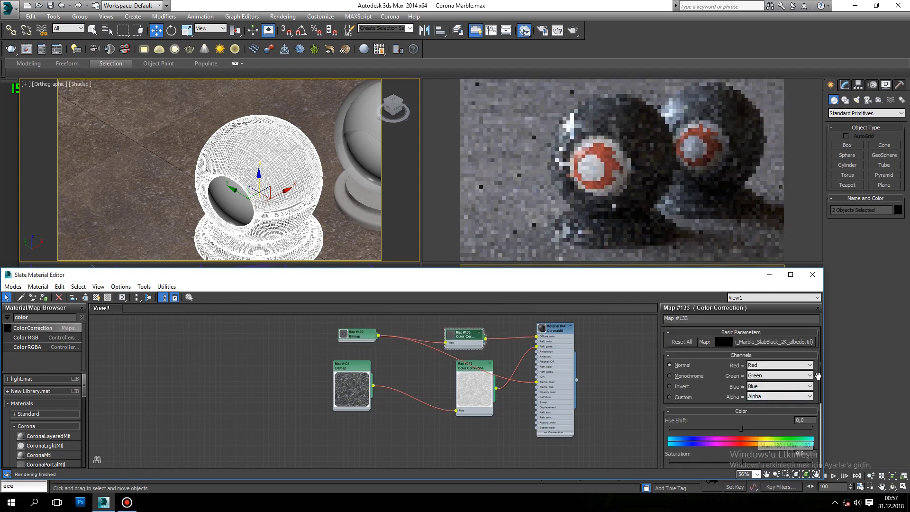
Try an RGB gamma of 3 on the diffuse Color Correction map, settle on 2, and move the glossiness Color Correction node lower.
drag(824, 377, 823, 408)
click(733, 417)
text(3)
key(Return)
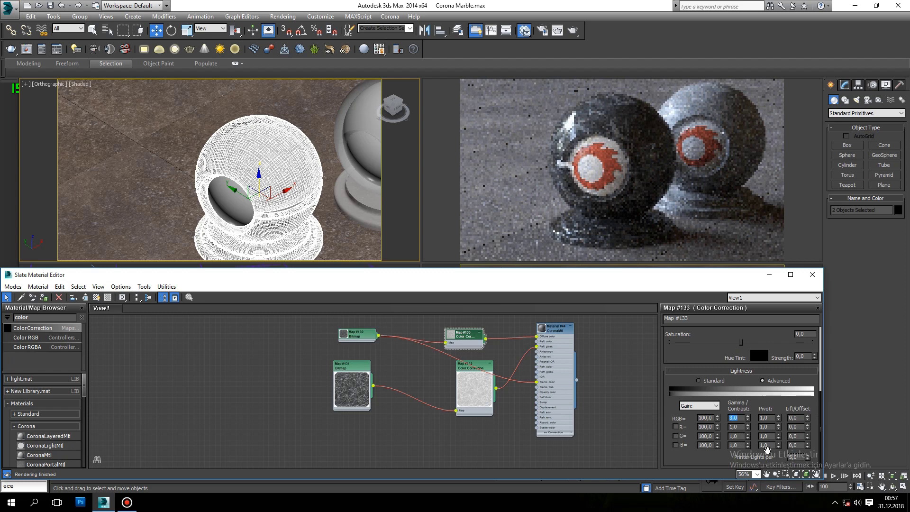
text(2)
key(Return)
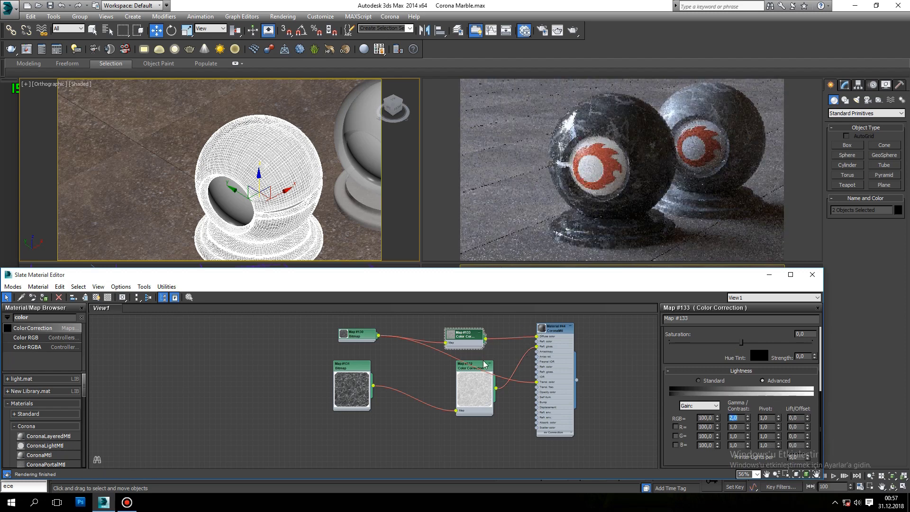
drag(465, 373, 458, 384)
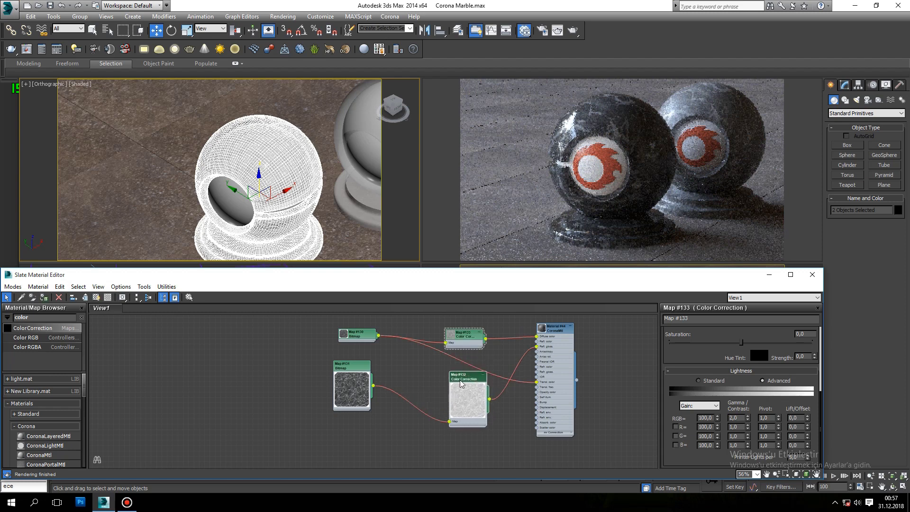
double_click(458, 384)
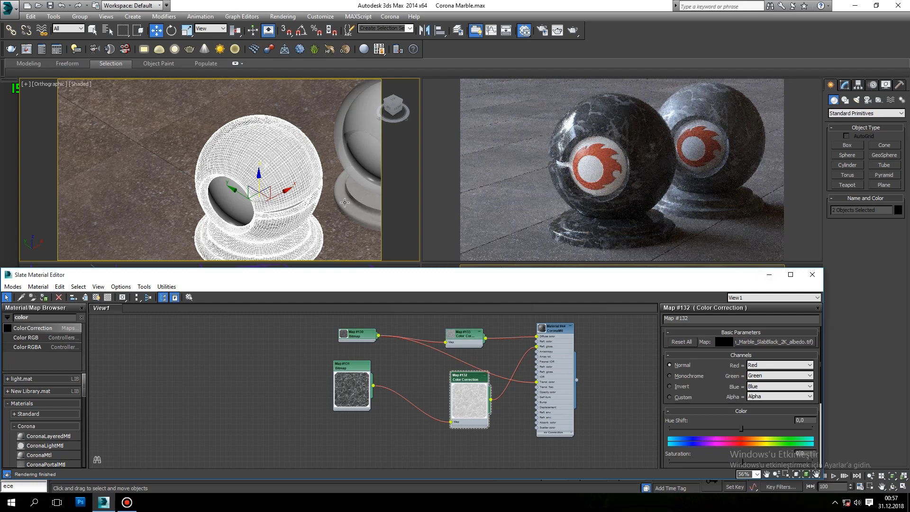
scroll(279, 160, down, 4)
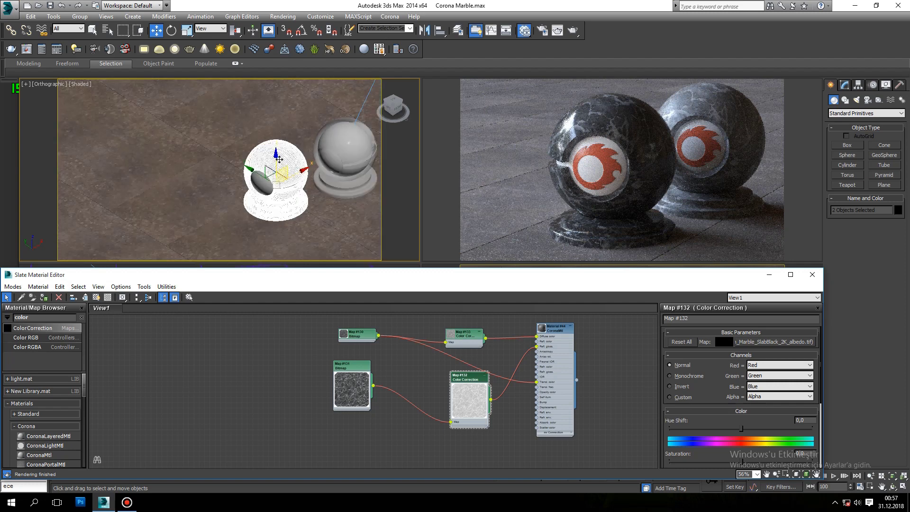
key(t)
key(z)
scroll(279, 159, down, 2)
scroll(268, 178, up, 3)
scroll(268, 178, down, 2)
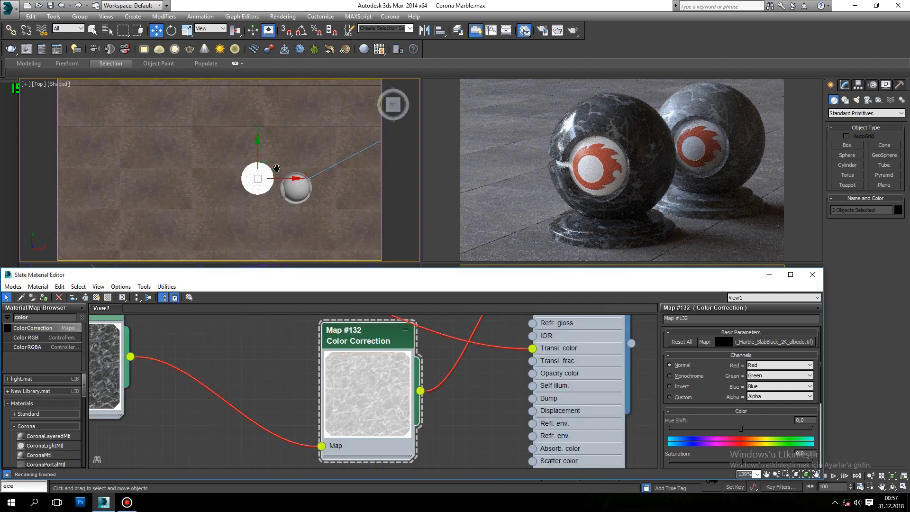
mouse_move(265, 147)
mouse_down()
mouse_move(296, 201)
mouse_move(287, 204)
mouse_up()
click(493, 290)
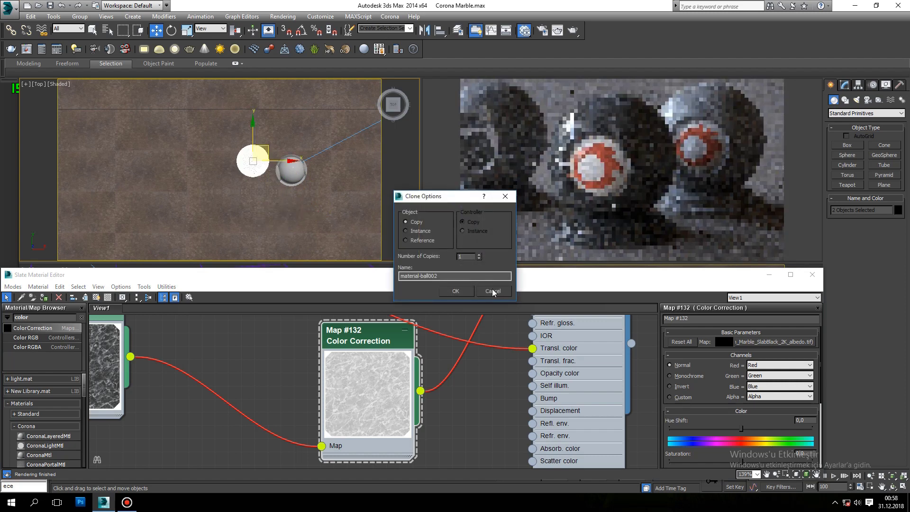
Add the inner sphere to the selection and copy the whole second ball to the opposite side of the original in the Top view.
alt+middle_drag(297, 188, 242, 158)
ctrl+click(231, 160)
key(t)
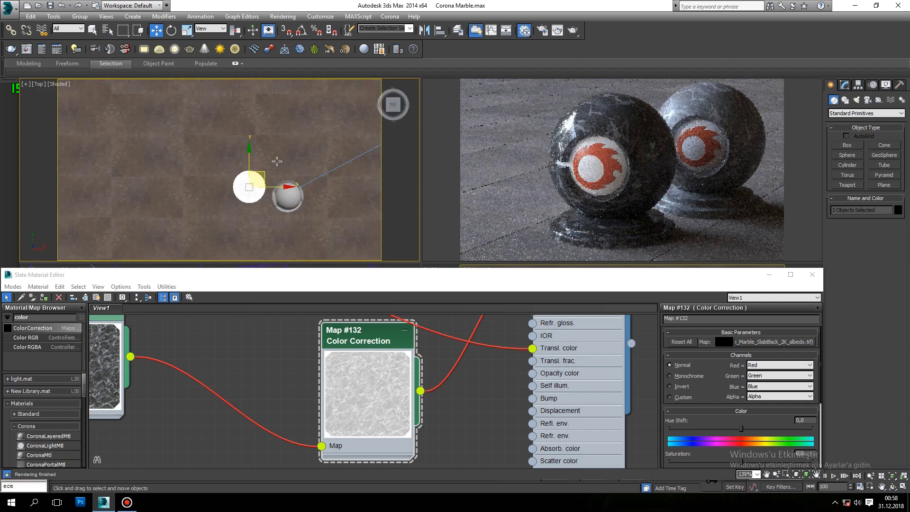
scroll(278, 185, up, 2)
middle_drag(280, 190, 281, 163)
scroll(284, 164, down, 2)
mouse_move(285, 136)
mouse_down()
mouse_move(291, 178)
mouse_move(306, 184)
mouse_up()
click(456, 290)
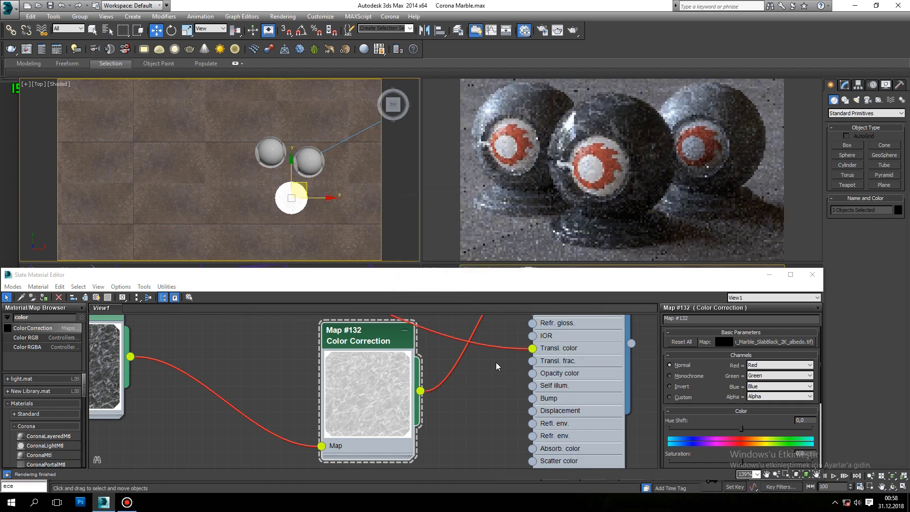
Duplicate Material #44 with all its connected maps beside the existing node tree.
scroll(500, 374, down, 10)
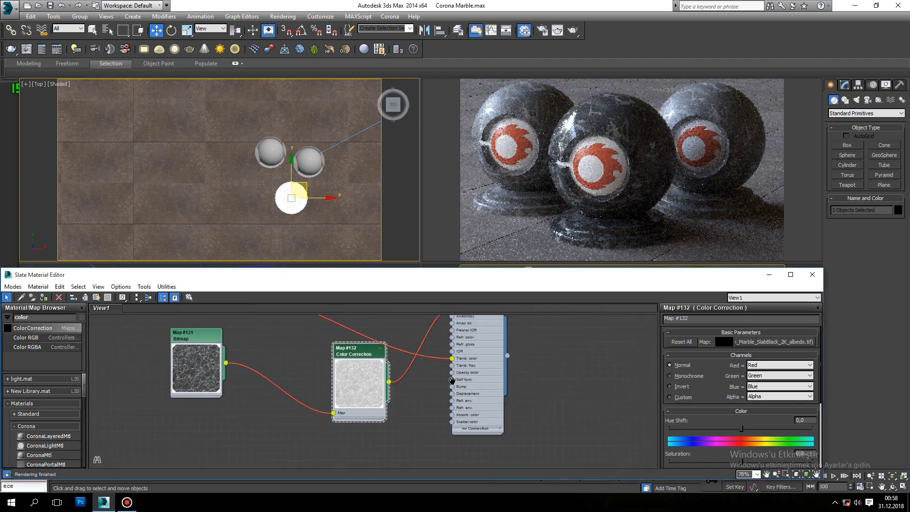
drag(461, 330, 301, 426)
shift+drag(430, 339, 629, 336)
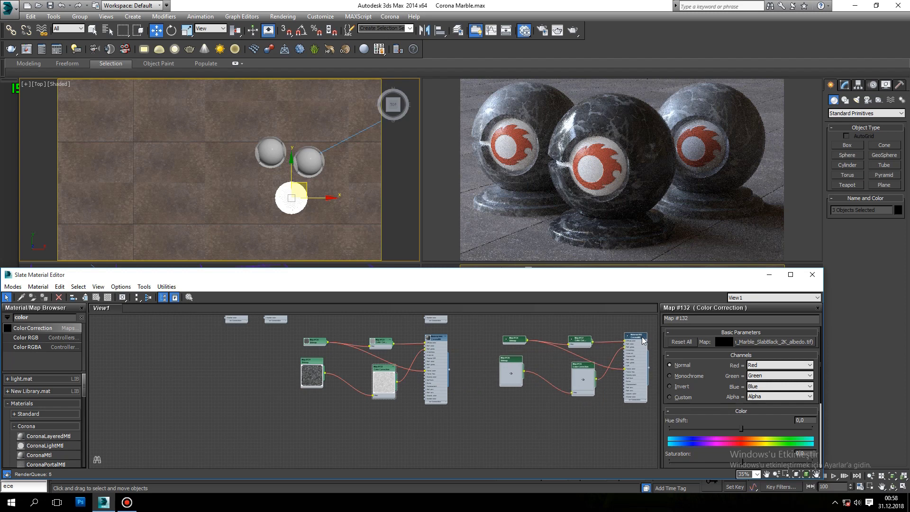
Rename the newly duplicated CoronaMtl as WHITE MARBLE.
middle_drag(623, 341, 518, 364)
scroll(517, 365, up, 3)
double_click(520, 360)
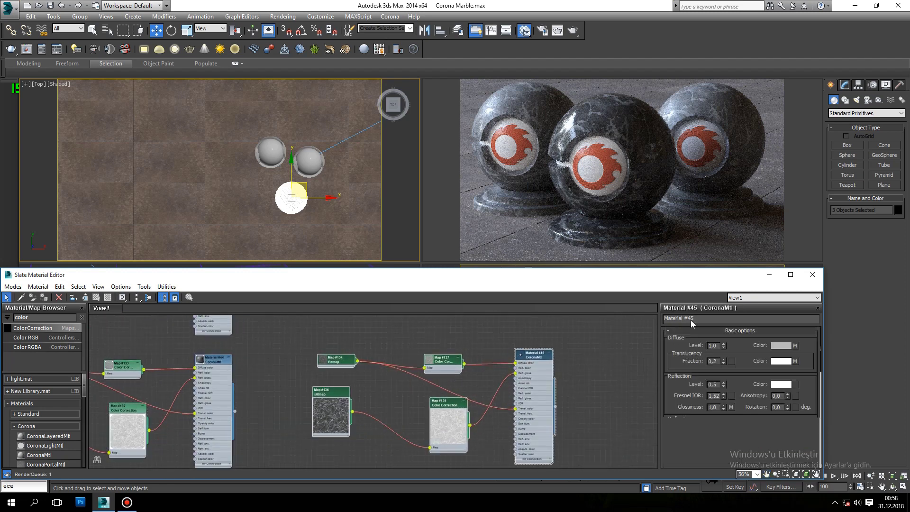
drag(598, 331, 596, 330)
drag(704, 319, 605, 323)
text(WHİTE MARBLE)
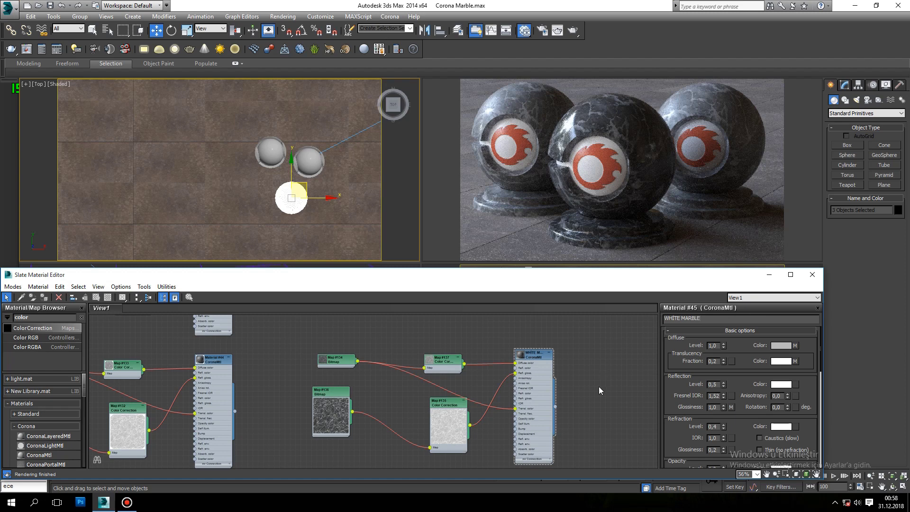
Replace WHITE MARBLE's diffuse bitmap, Map #134, with TexturesCom_Marble_SlabWhite_2K_albedo.tif and shift its node slightly.
double_click(332, 361)
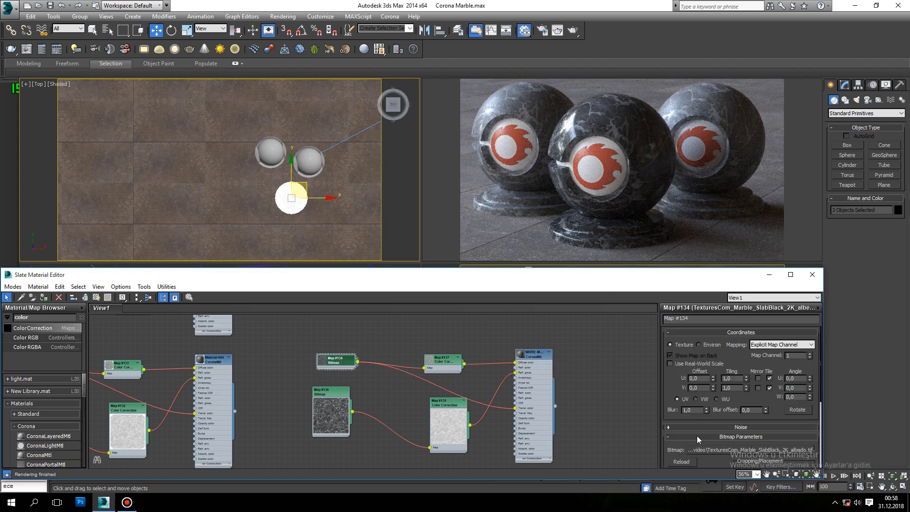
click(742, 454)
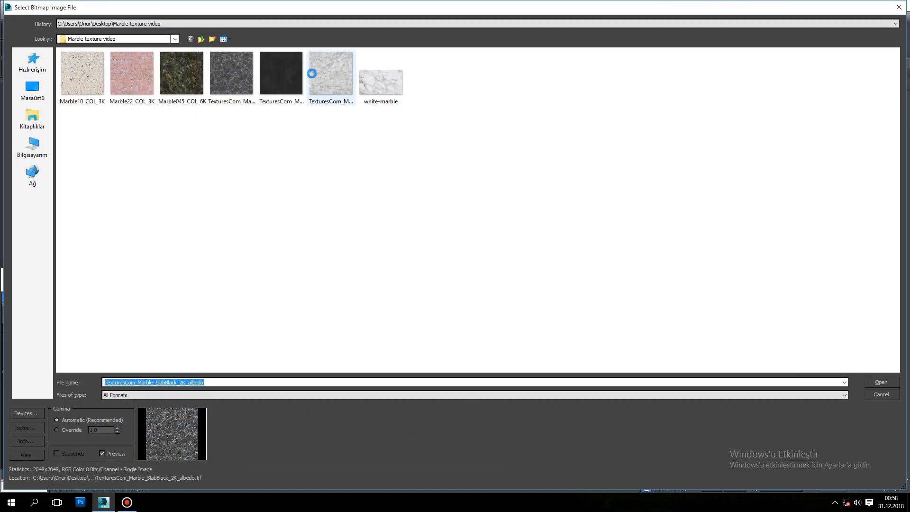
click(310, 72)
click(881, 384)
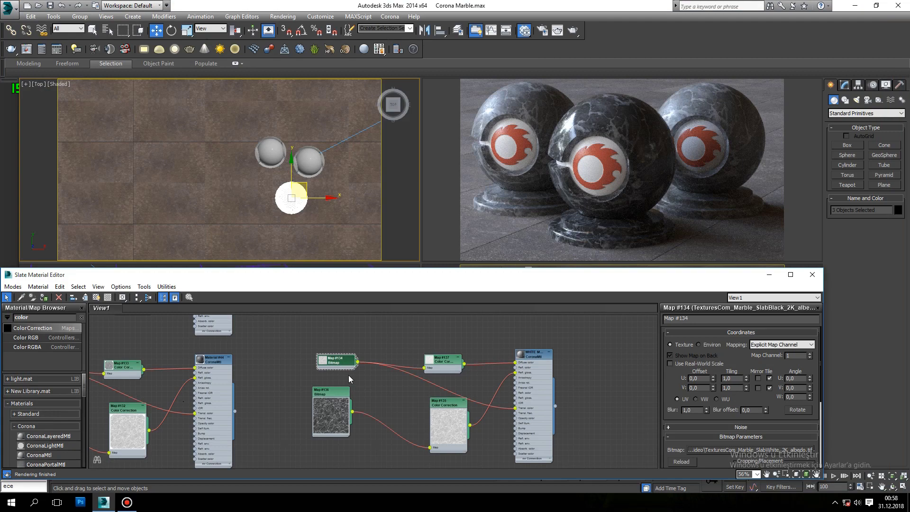
drag(337, 361, 329, 362)
Load TexturesCom_Marble_SlabWhite_2K_albedo.tif into WHITE MARBLE's glossiness bitmap, Map #136.
click(331, 392)
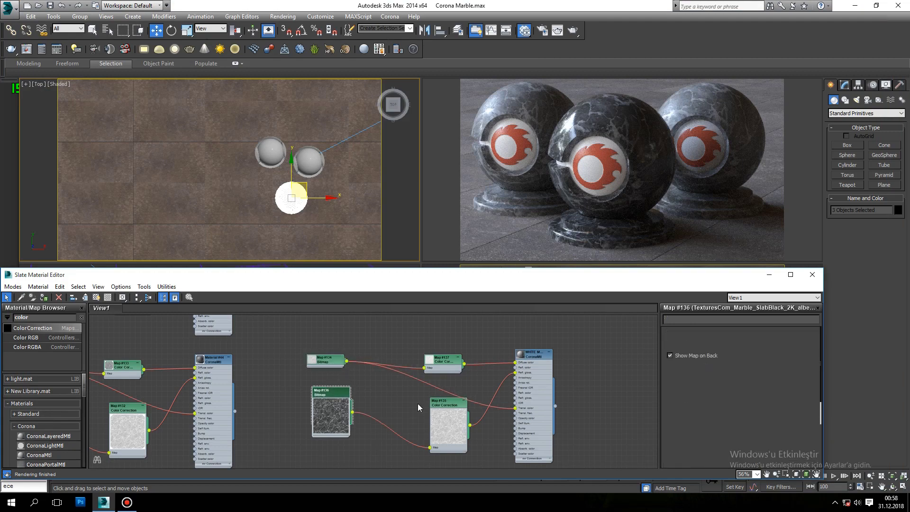
click(729, 449)
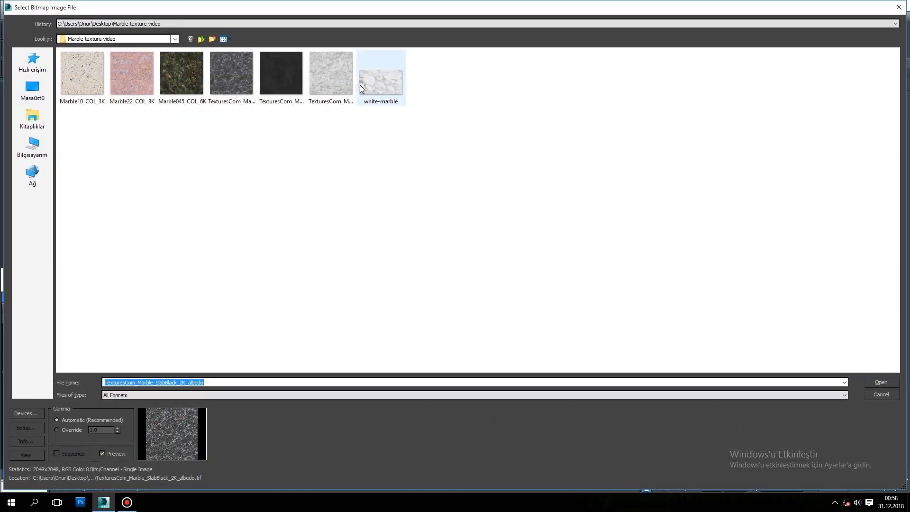
click(331, 74)
click(887, 383)
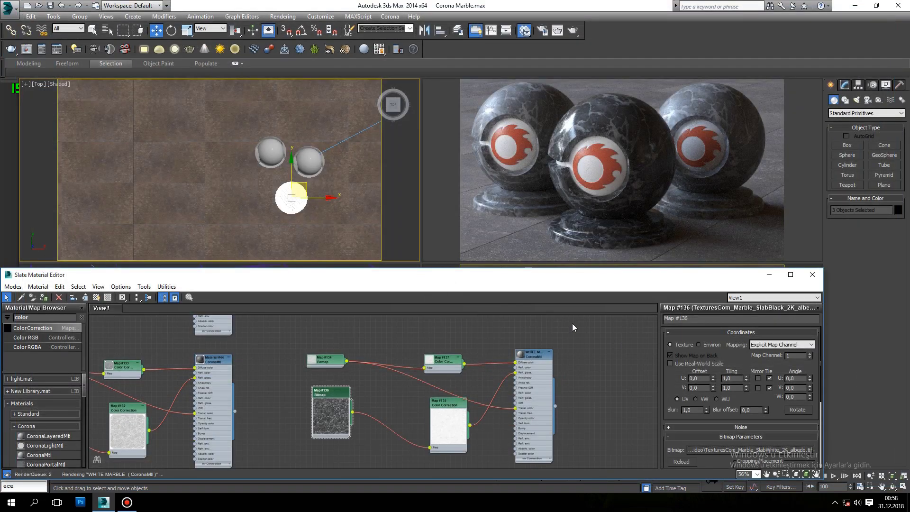
Remove the inner logo disc from the front-left ball's selection and assign the WHITE MARBLE material to the remaining parts.
scroll(294, 202, up, 3)
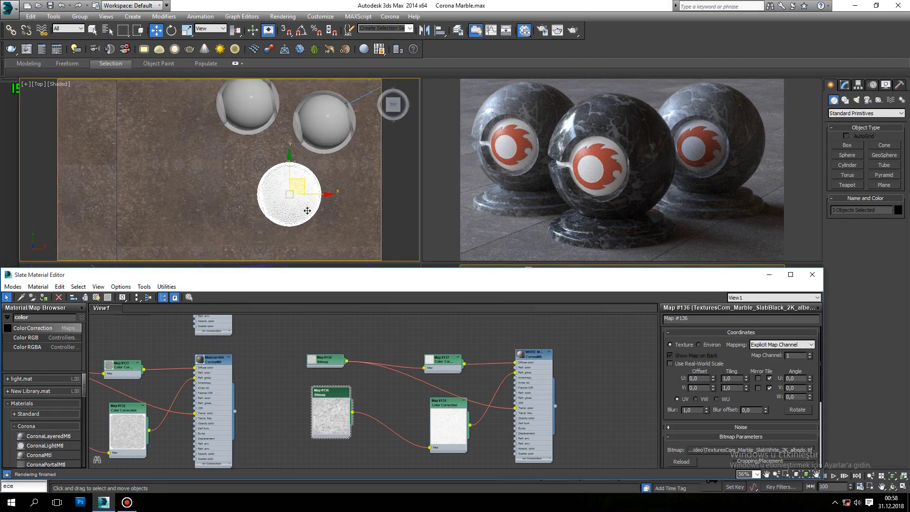
alt+middle_drag(329, 221, 283, 159)
alt+click(303, 202)
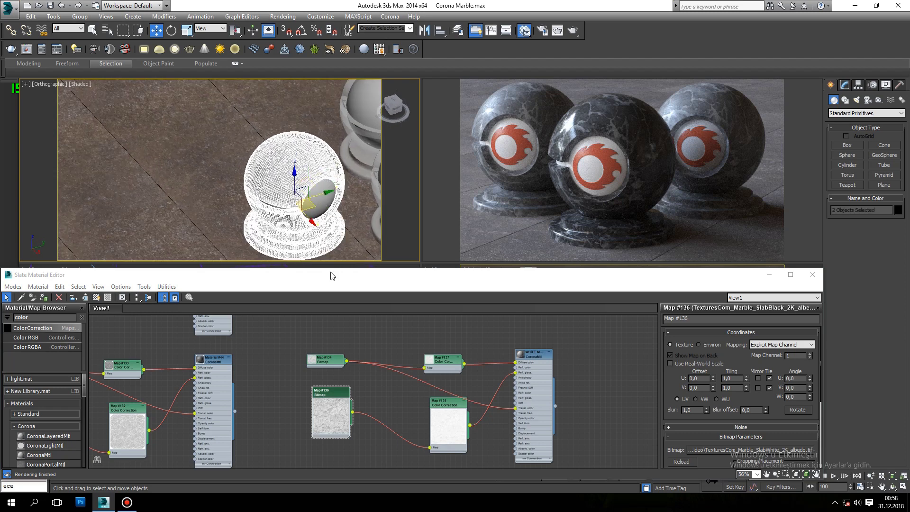
scroll(326, 395, up, 1)
double_click(547, 351)
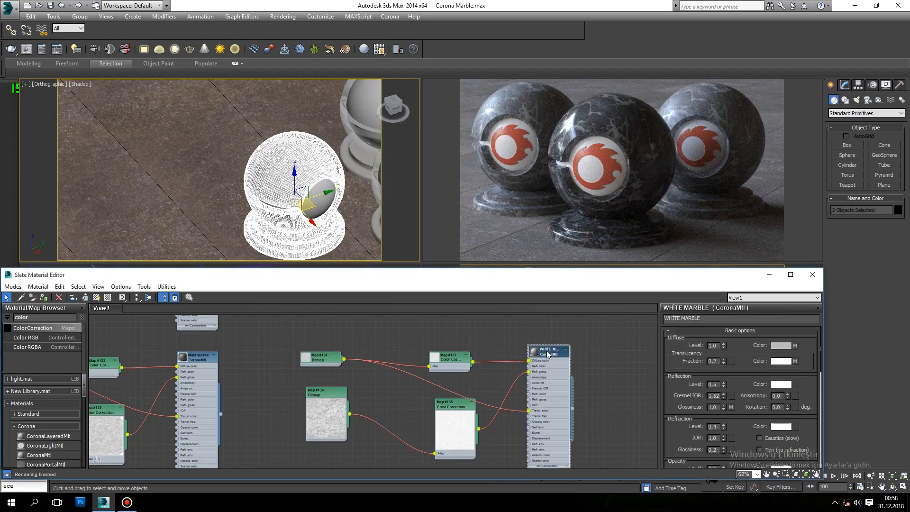
click(44, 297)
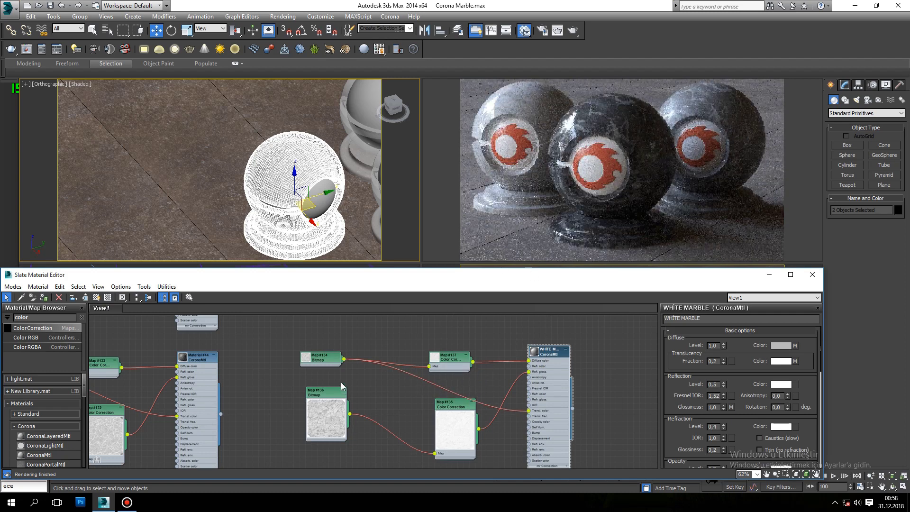
Set WHITE MARBLE's translucency fraction to 0,1 and its diffuse level to 1.
scroll(556, 352, up, 1)
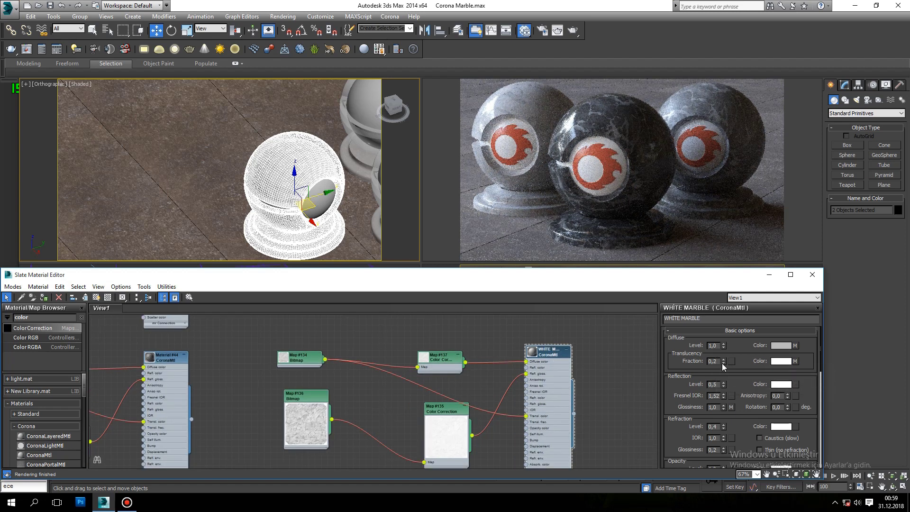
right_click(724, 348)
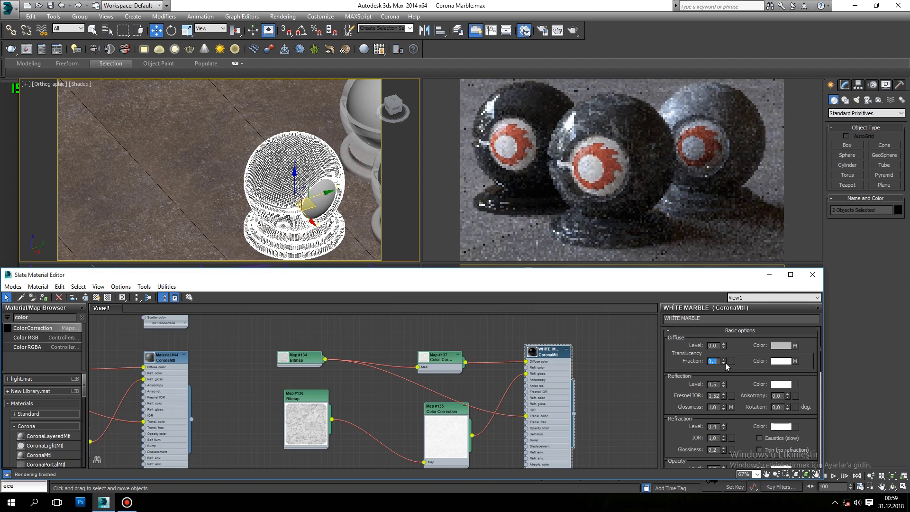
click(724, 362)
double_click(713, 346)
text(1)
key(Return)
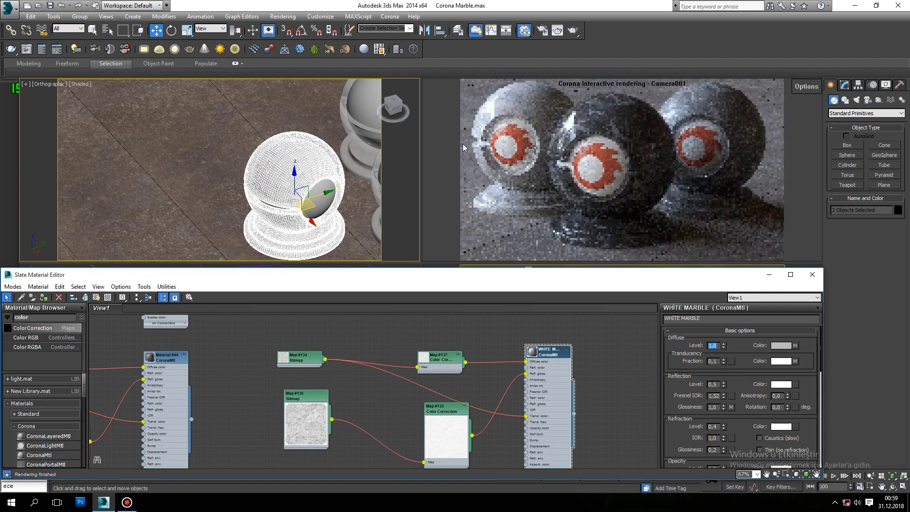
Add the inner disc back to the selection and move the whole white marble ball slightly in the top view.
scroll(493, 388, down, 1)
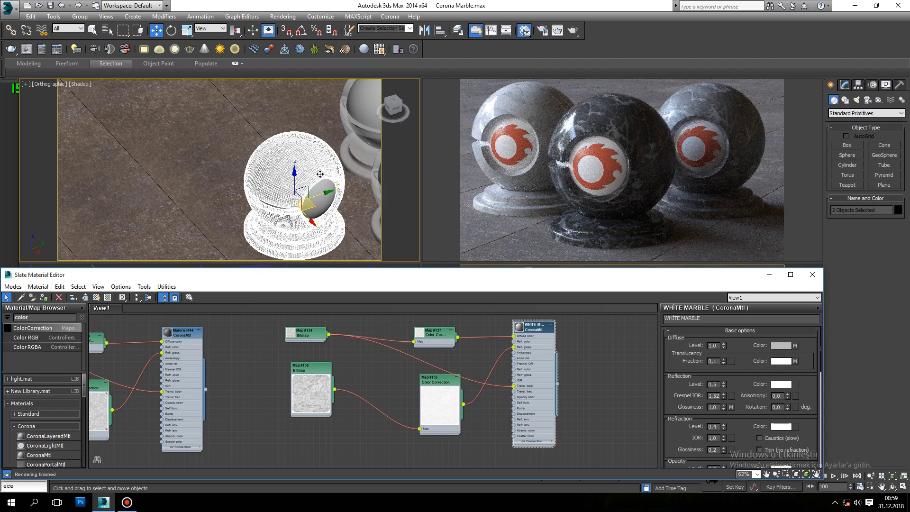
ctrl+click(316, 194)
key(t)
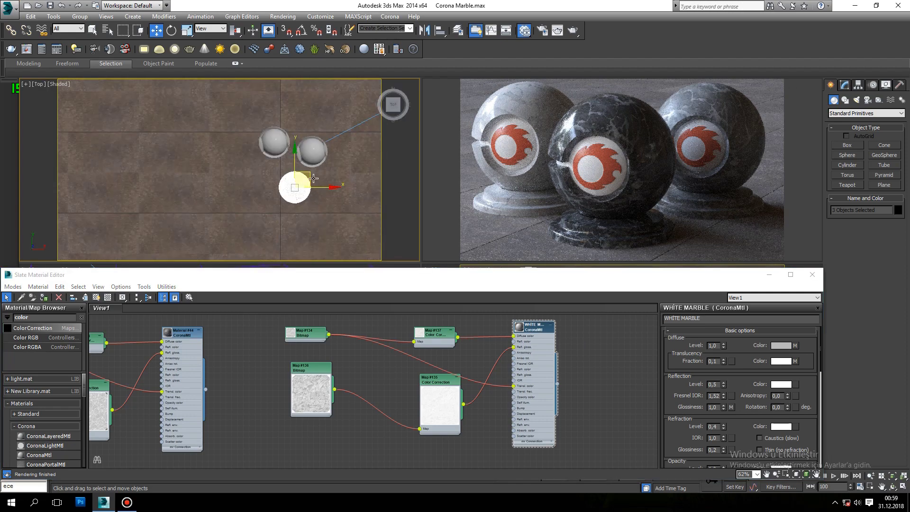
drag(313, 178, 310, 179)
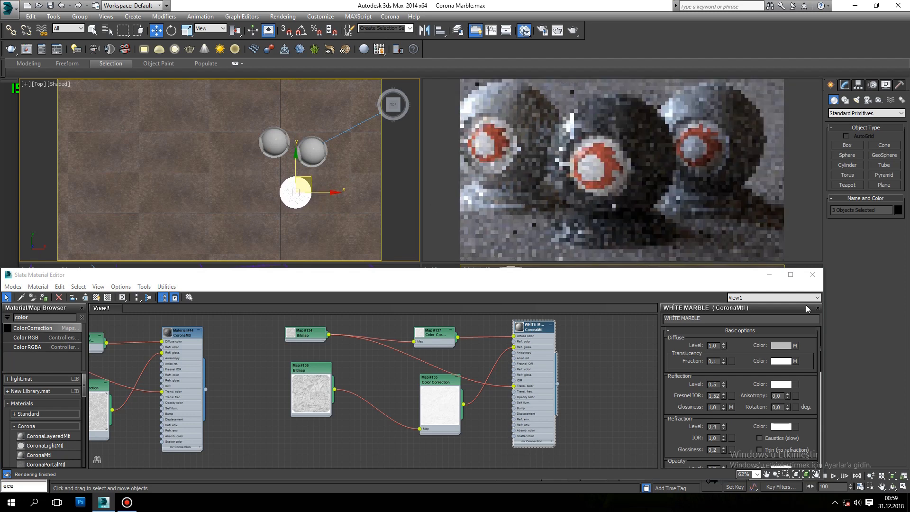
Pan the Camera001 view slightly to reframe the three balls, minimising the material editor meanwhile.
click(769, 274)
middle_drag(721, 352, 730, 356)
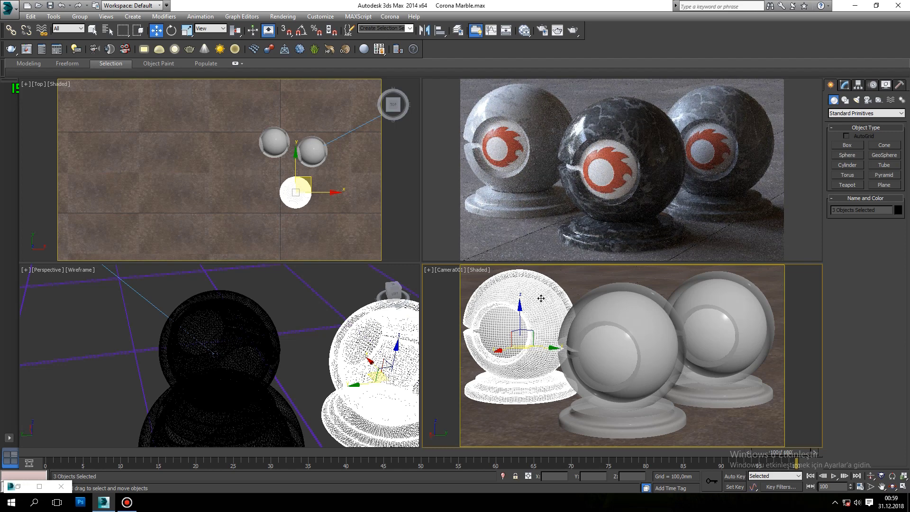
key(m)
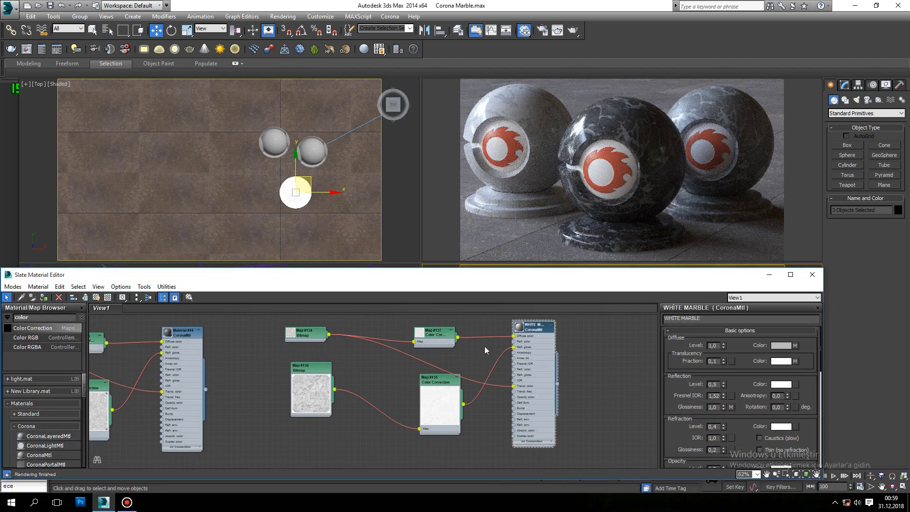
Connect the Color Correction Map #132 to the Bump slot of Material #44.
scroll(441, 402, down, 3)
middle_drag(269, 395, 329, 403)
scroll(323, 405, up, 3)
scroll(322, 405, up, 2)
click(343, 400)
middle_drag(252, 420, 255, 400)
scroll(255, 400, down, 3)
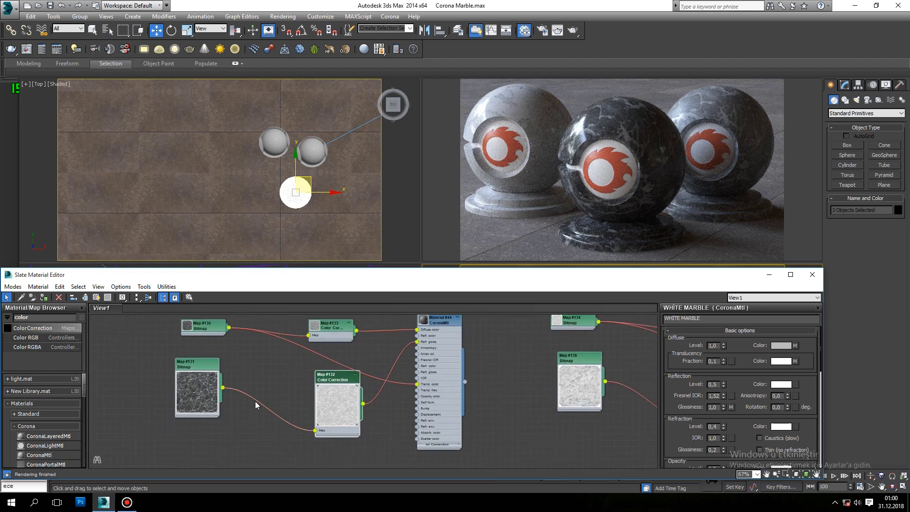
scroll(255, 386, down, 1)
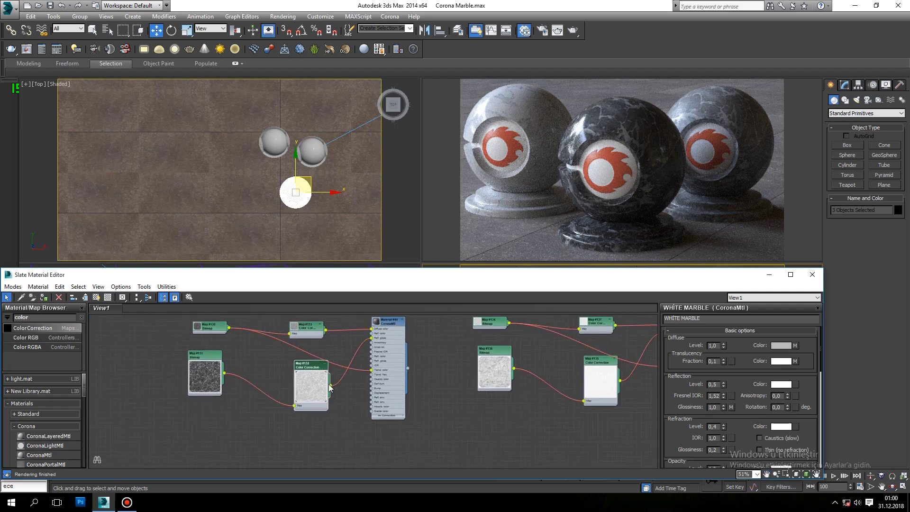
scroll(338, 392, up, 3)
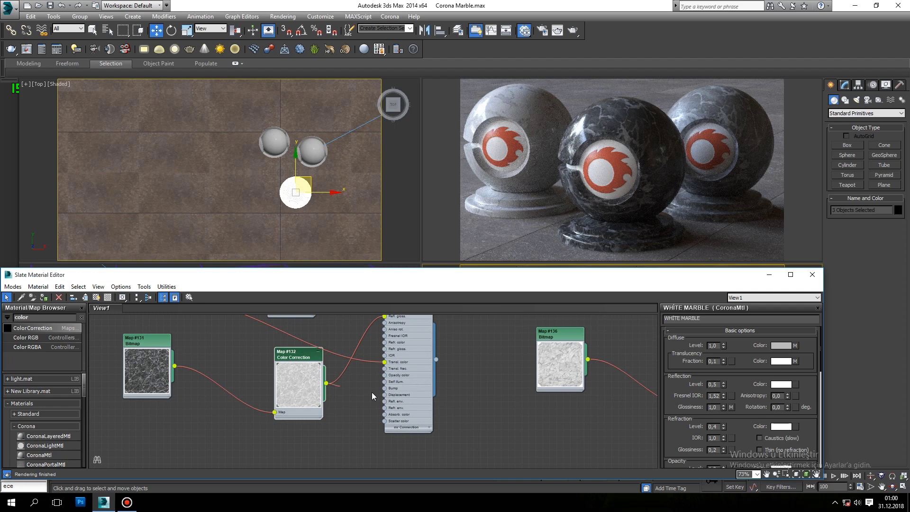
drag(387, 390, 384, 388)
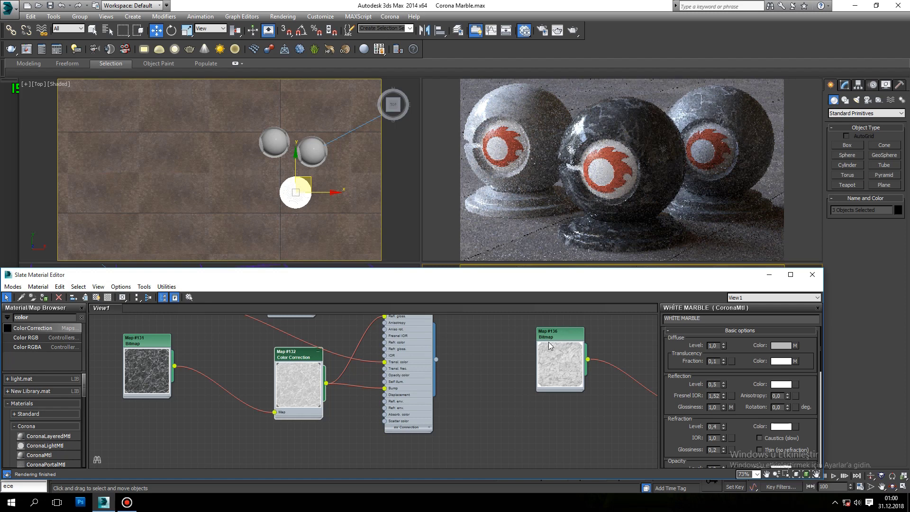
Start a Corona production render of Camera001 and maximise the frame buffer window.
scroll(522, 360, down, 5)
mouse_move(357, 348)
middle_down()
mouse_move(354, 387)
mouse_move(360, 349)
middle_up()
scroll(359, 372, up, 2)
scroll(353, 387, down, 1)
click(578, 31)
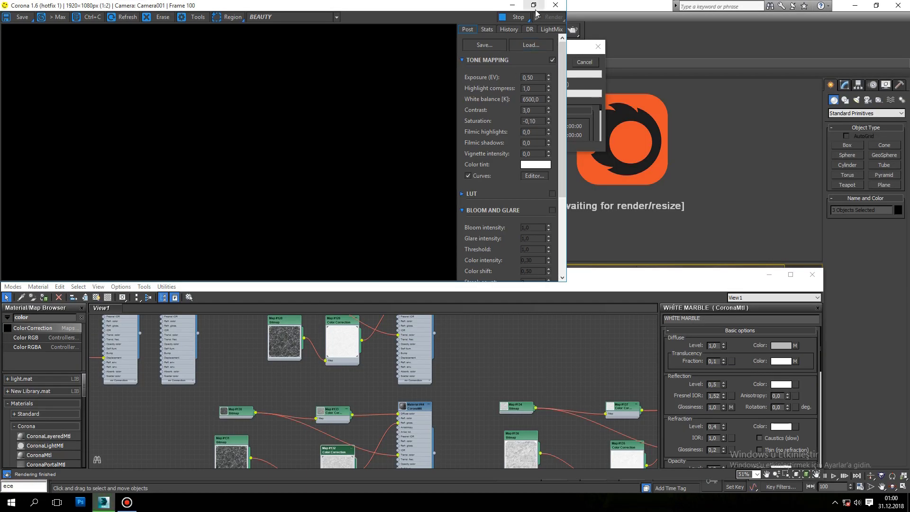
click(533, 5)
click(513, 117)
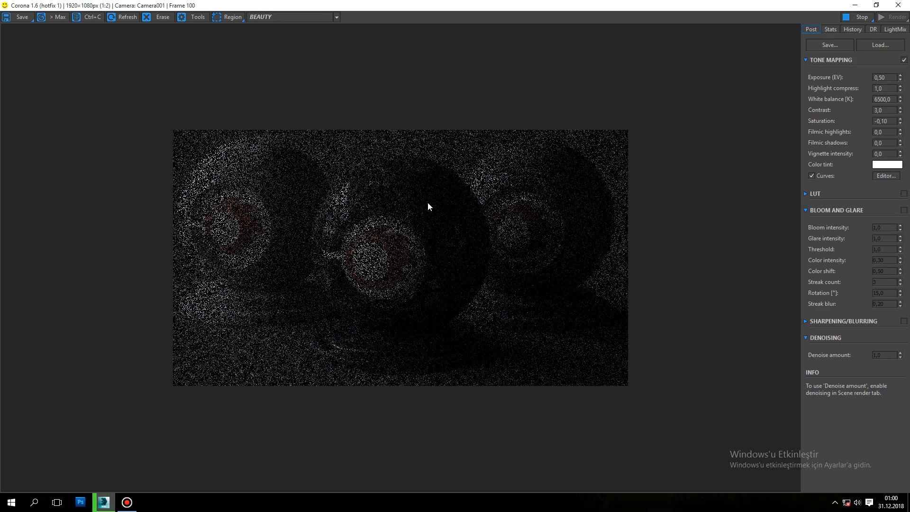
Restrict rendering to a region over the upper half of the rear-right ball and inspect its bump detail.
scroll(346, 217, up, 2)
scroll(360, 218, down, 2)
scroll(352, 210, up, 1)
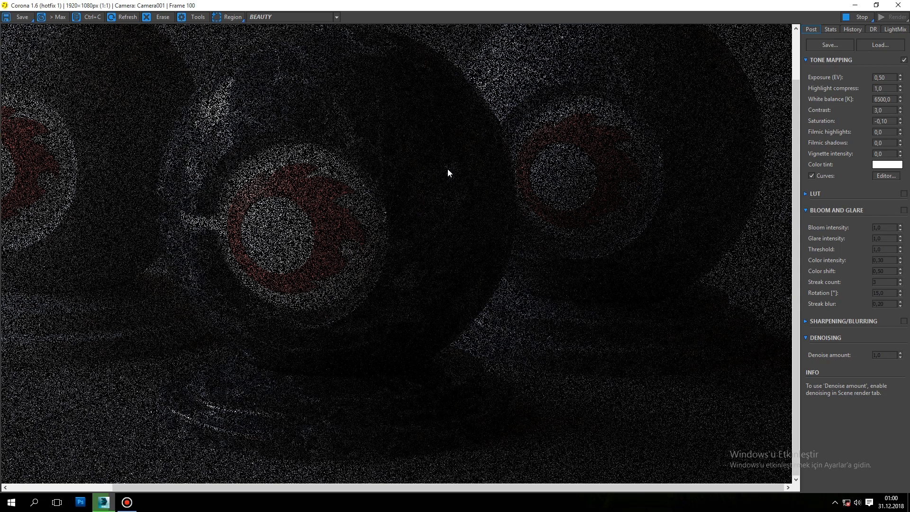
scroll(448, 169, down, 1)
click(230, 17)
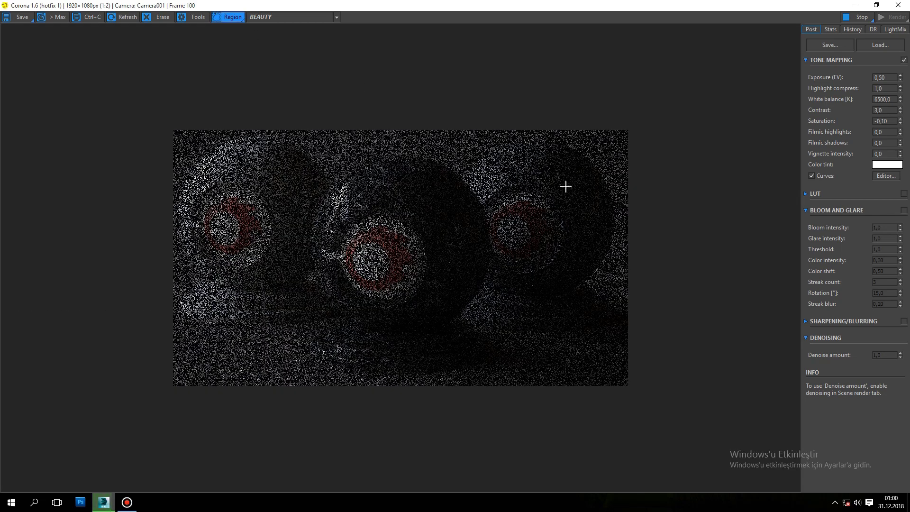
scroll(566, 186, up, 1)
middle_drag(597, 193, 477, 272)
drag(748, 68, 469, 179)
scroll(661, 114, up, 1)
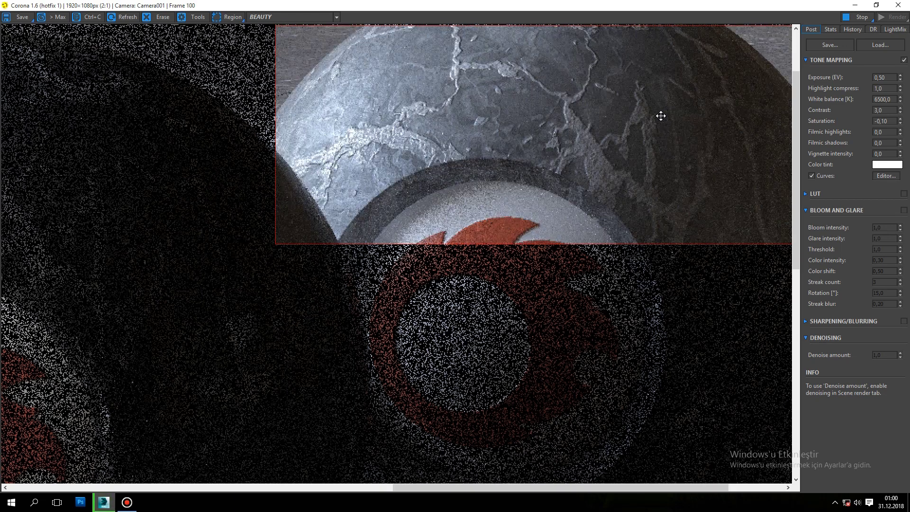
scroll(661, 116, down, 1)
scroll(686, 129, down, 1)
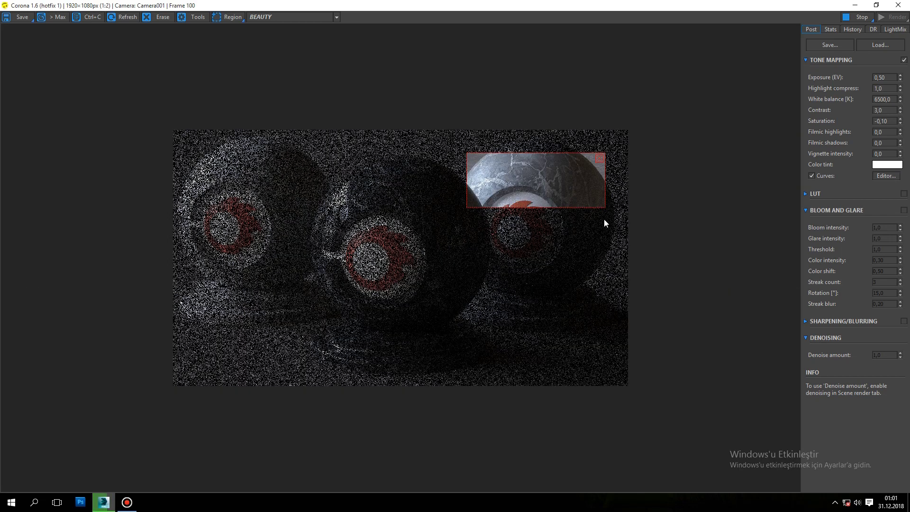
Extend the render region sideways and downward to cover nearly the whole rear-right ball, and inspect the marble closely.
drag(605, 242, 612, 239)
drag(553, 208, 545, 286)
scroll(541, 260, up, 1)
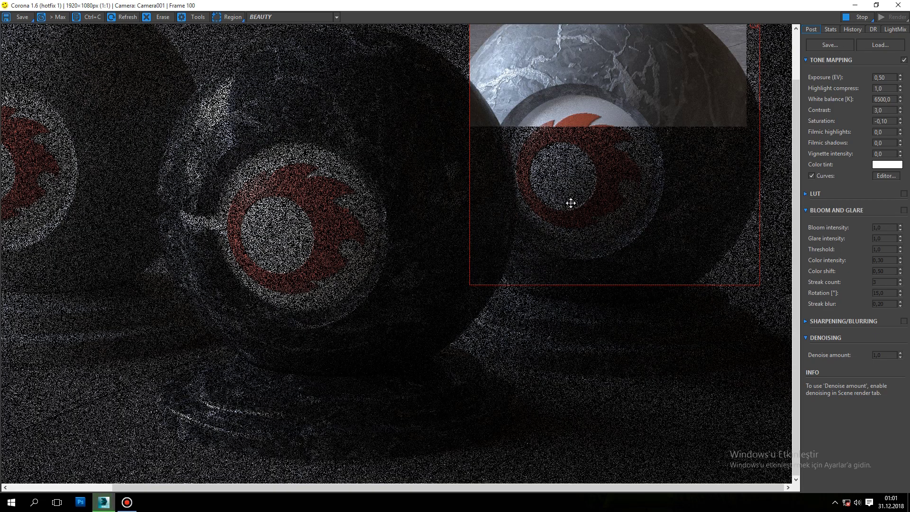
scroll(610, 89, up, 1)
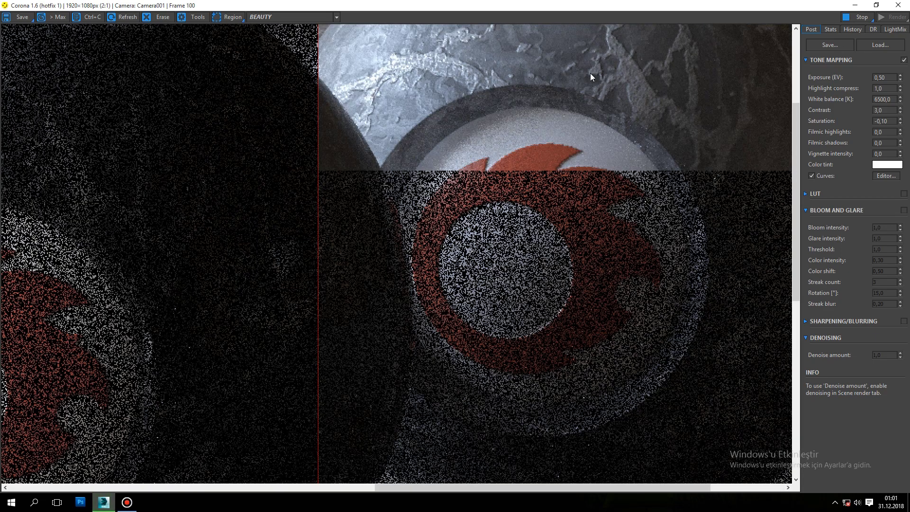
scroll(592, 76, down, 1)
scroll(592, 77, down, 1)
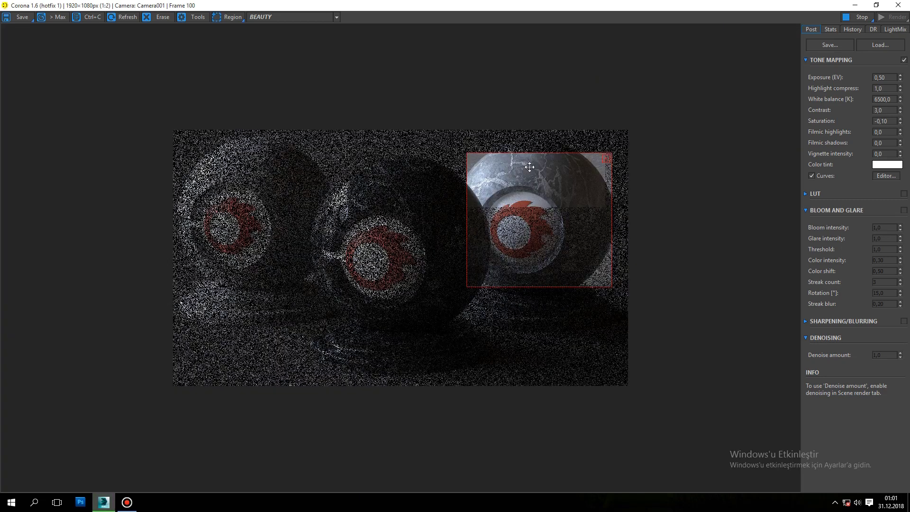
Move the render region onto the upper part of the middle black marble ball and examine its surface closely.
drag(575, 193, 407, 170)
scroll(380, 187, up, 2)
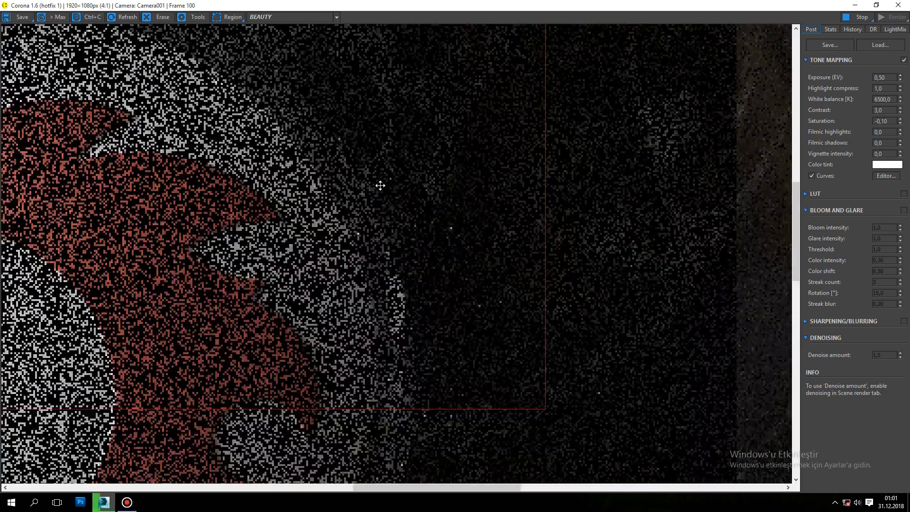
scroll(377, 185, down, 1)
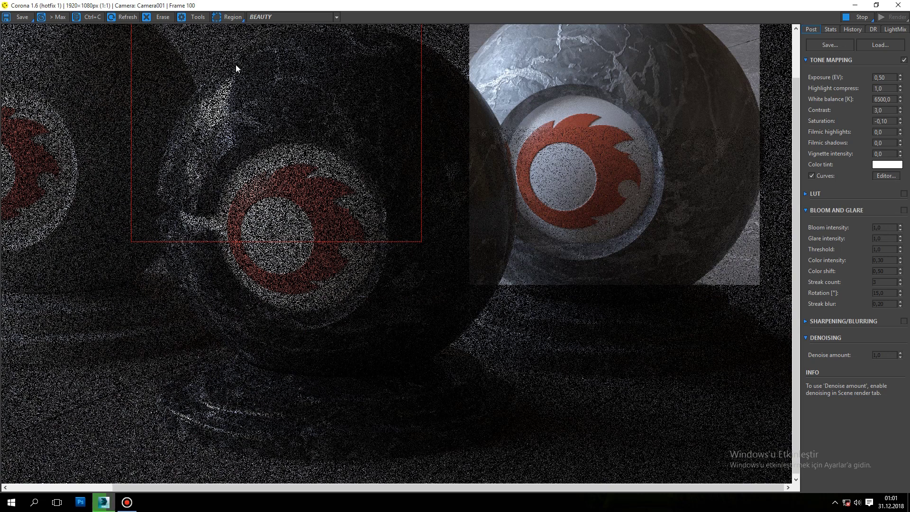
scroll(237, 67, up, 1)
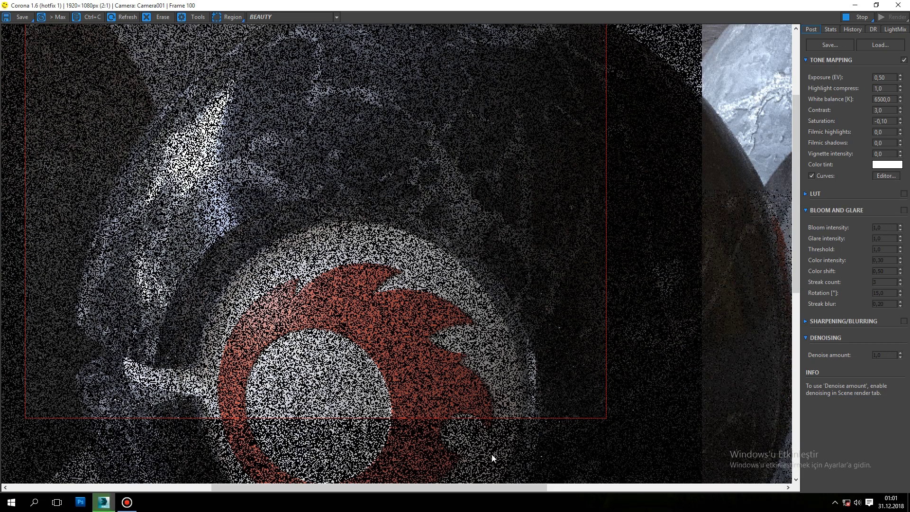
scroll(490, 452, down, 1)
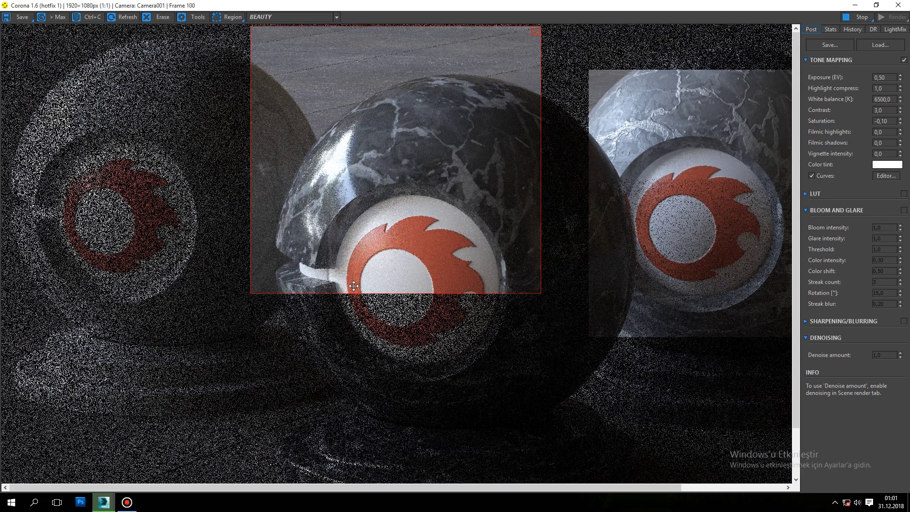
scroll(410, 125, up, 1)
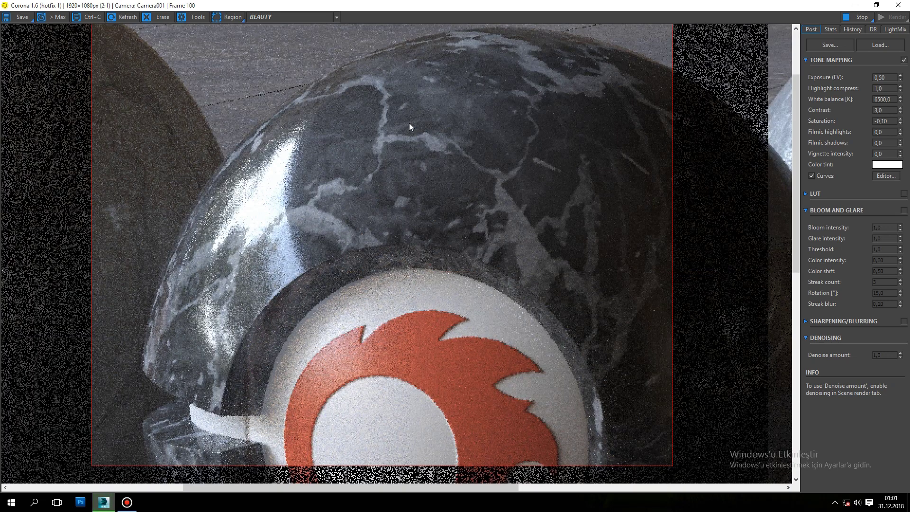
scroll(407, 125, down, 1)
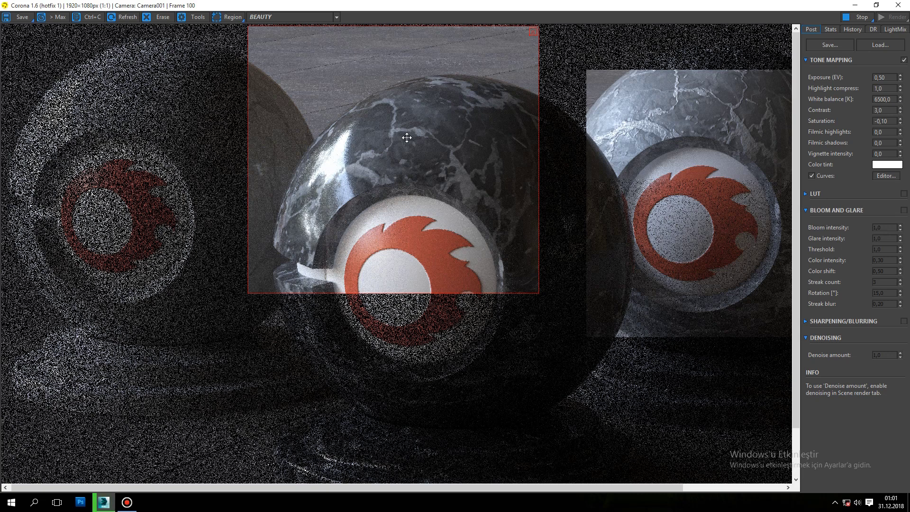
Shift the render region onto the white marble ball to check it, and cancel the running render.
drag(407, 138, 187, 156)
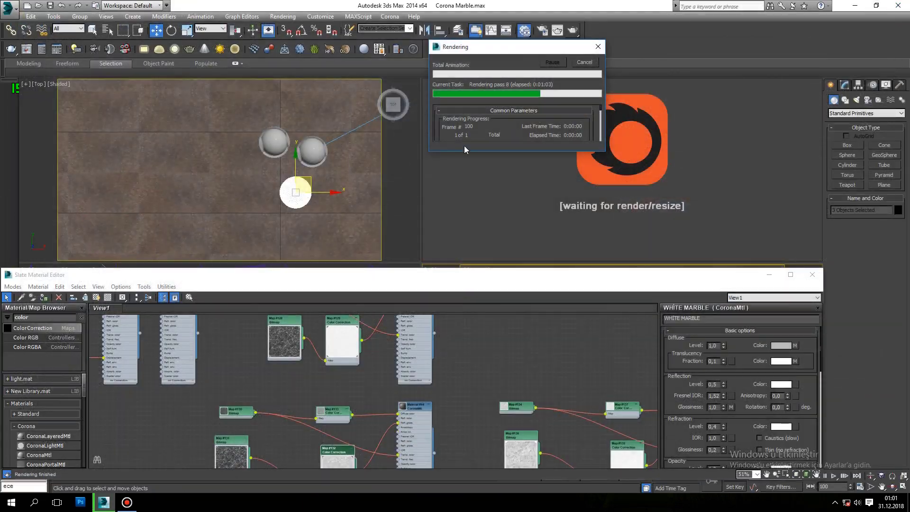
scroll(433, 377, down, 3)
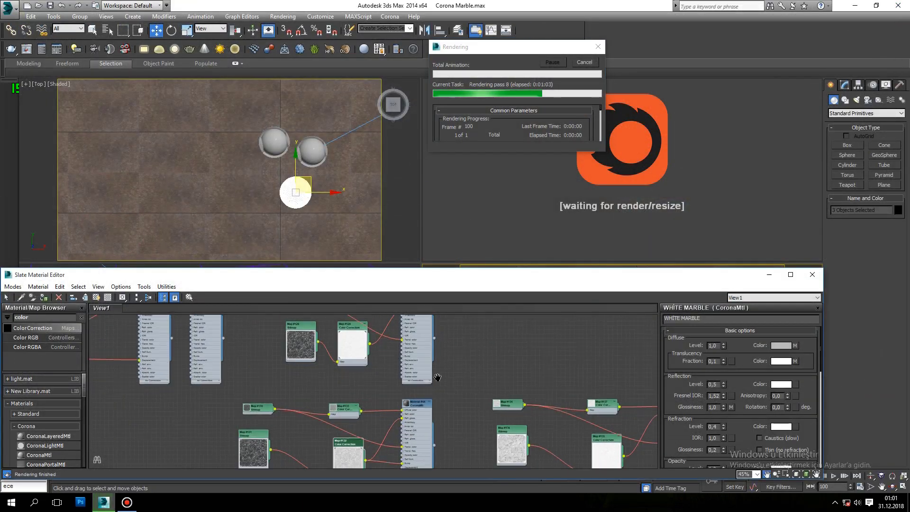
click(588, 63)
Review the map networks of the black and white marble materials, and open the upper black marble's parameters.
scroll(378, 372, up, 3)
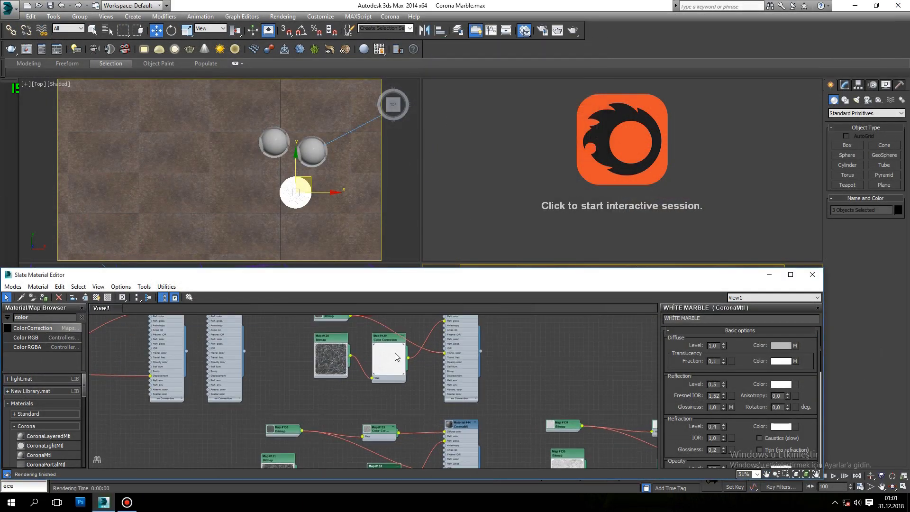
scroll(336, 439, down, 2)
middle_drag(349, 467, 367, 401)
scroll(371, 389, up, 4)
scroll(381, 385, down, 3)
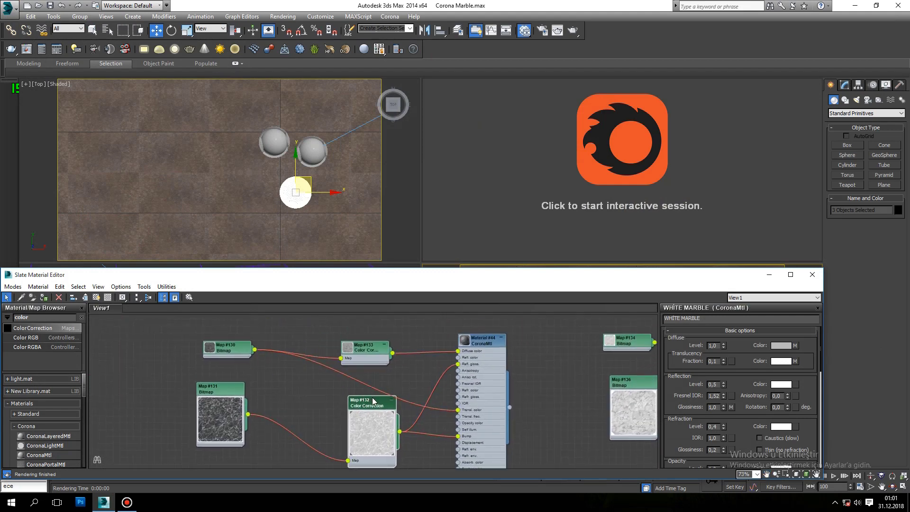
scroll(398, 417, down, 4)
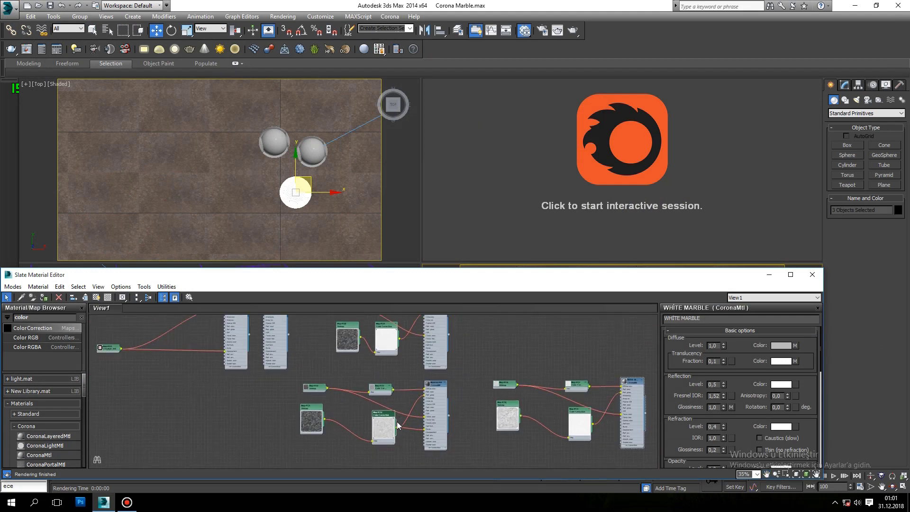
scroll(394, 409, up, 3)
double_click(456, 336)
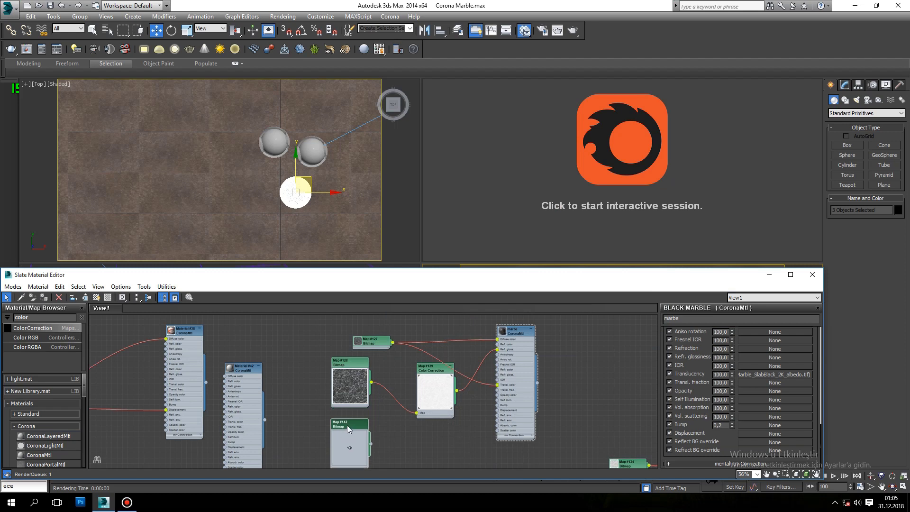
Rename the unconnected lower black slab bitmap in the upper marble network as bump.
double_click(347, 425)
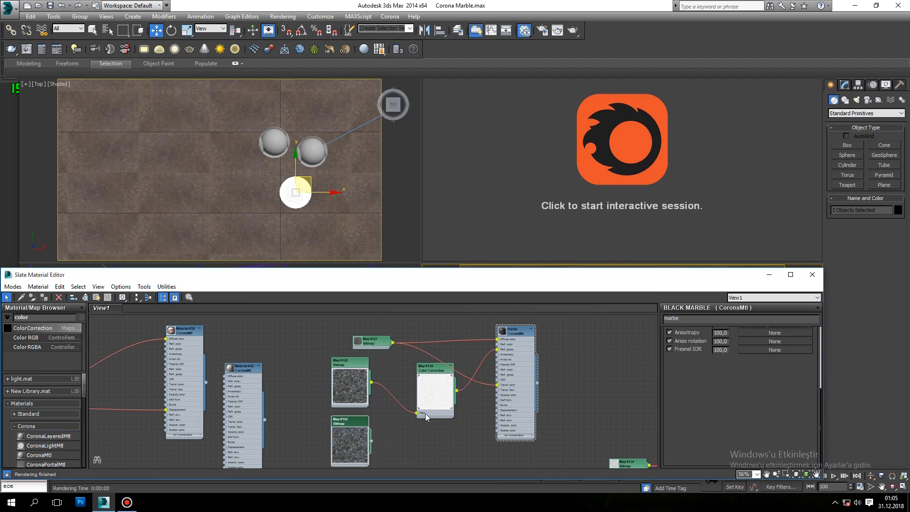
click(711, 318)
text(bump)
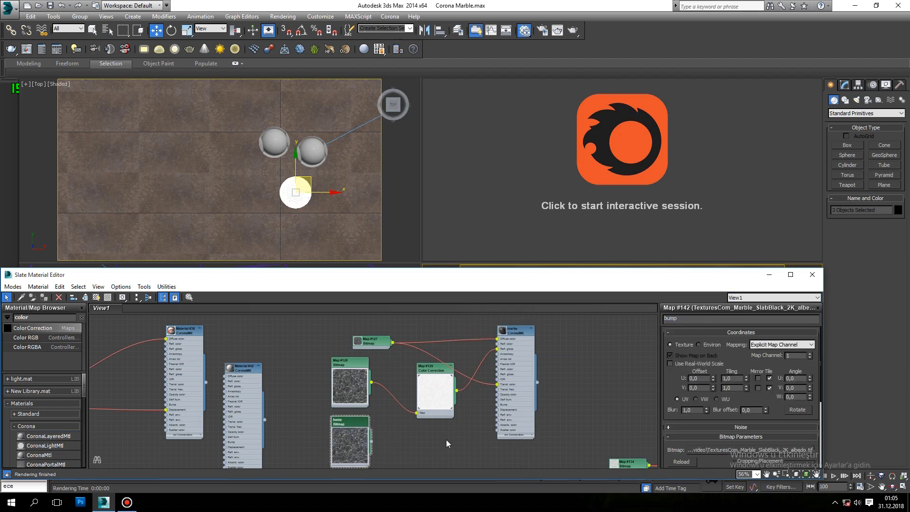
click(408, 451)
Add a Color Correction map fed by the bump bitmap and open its parameters.
drag(30, 329, 332, 399)
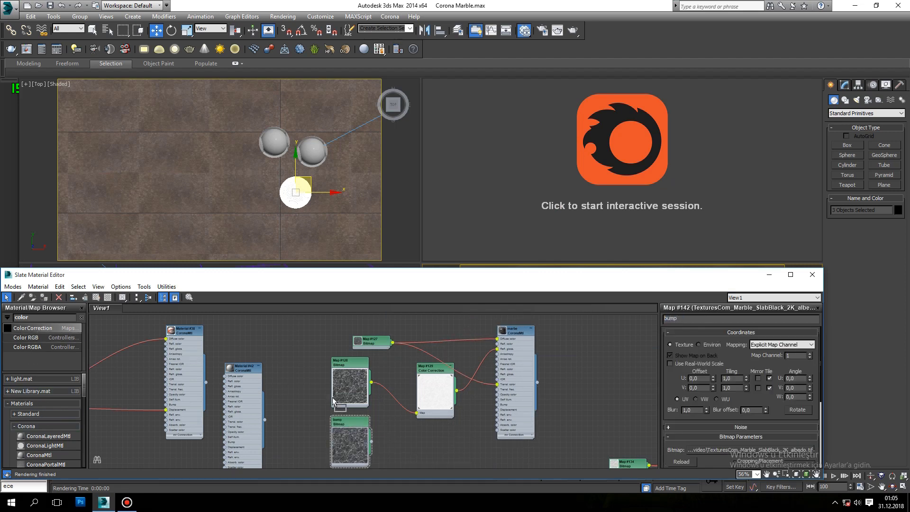
drag(411, 439, 393, 446)
double_click(408, 441)
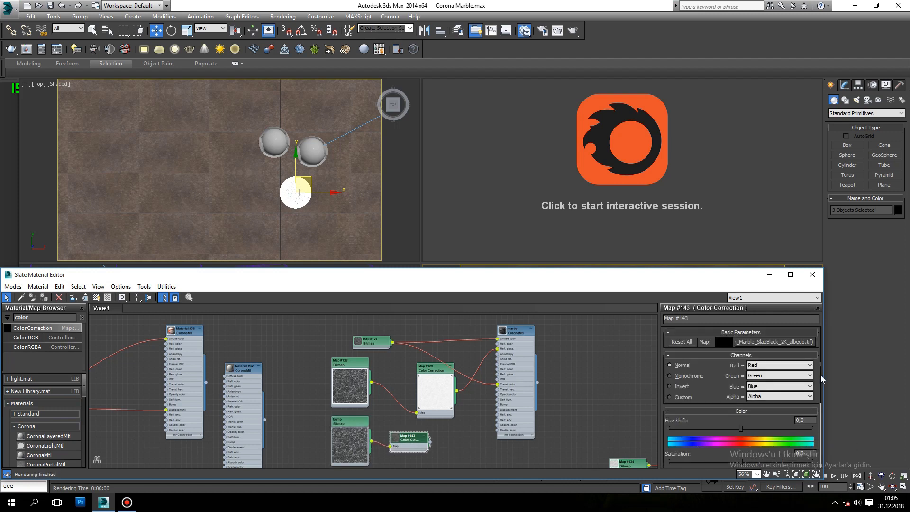
Switch the bump Color Correction's lightness to Advanced and set its RGB gamma/contrast to 5.
scroll(756, 349, down, 5)
click(773, 387)
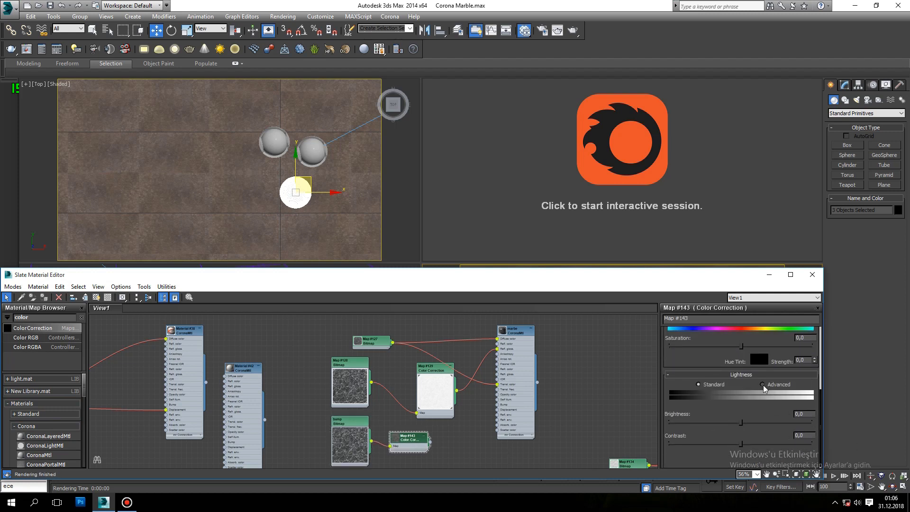
text(5)
key(Return)
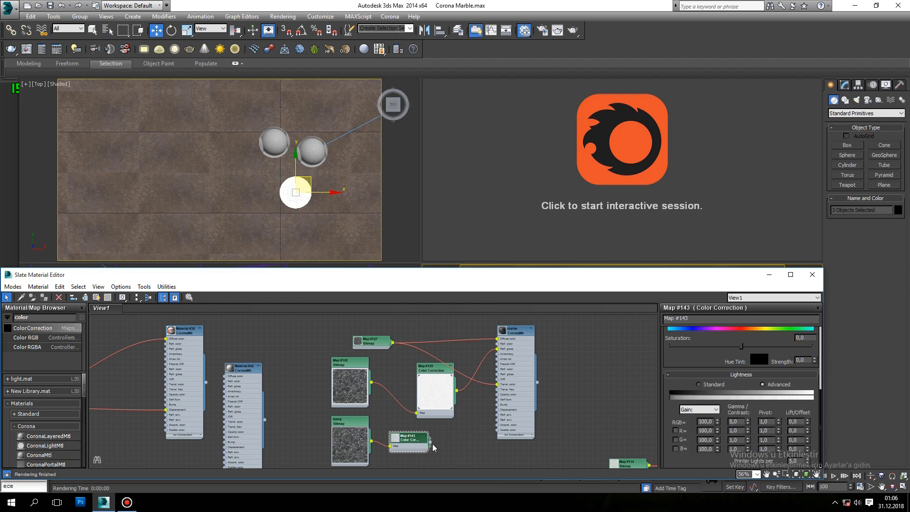
Connect the bump Color Correction to the black marble's Bump input with an amount of 0,2.
drag(431, 442, 498, 405)
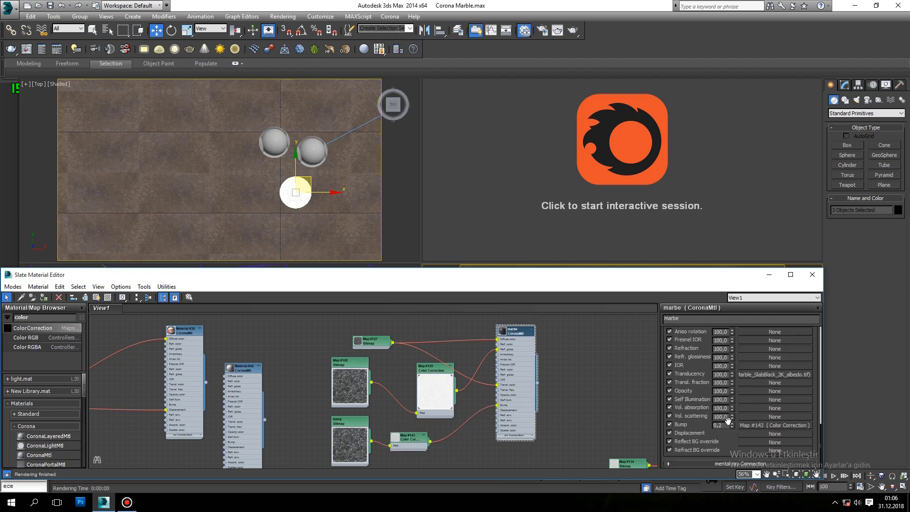
text(1)
key(Return)
text(0,2)
key(Return)
Preview the bumped marble in a Corona interactive session, and start a production render in a maximized frame buffer.
click(611, 167)
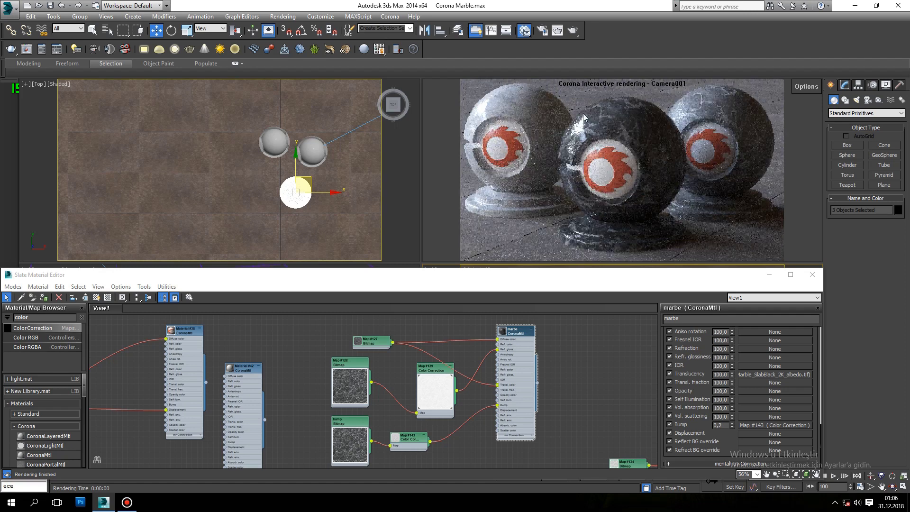
click(574, 31)
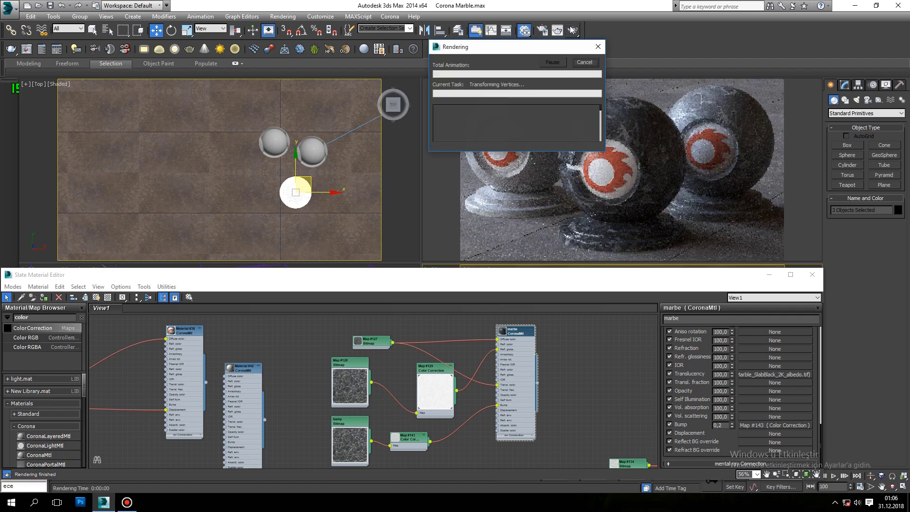
click(534, 5)
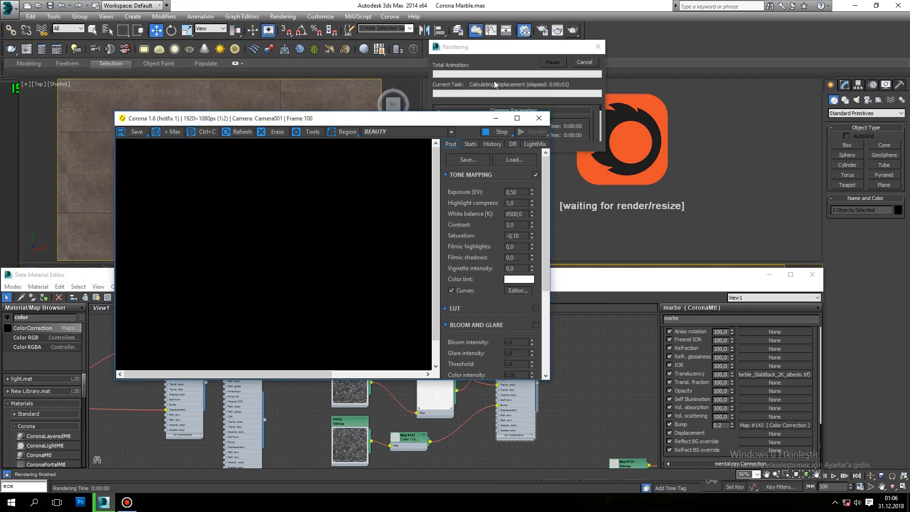
click(517, 118)
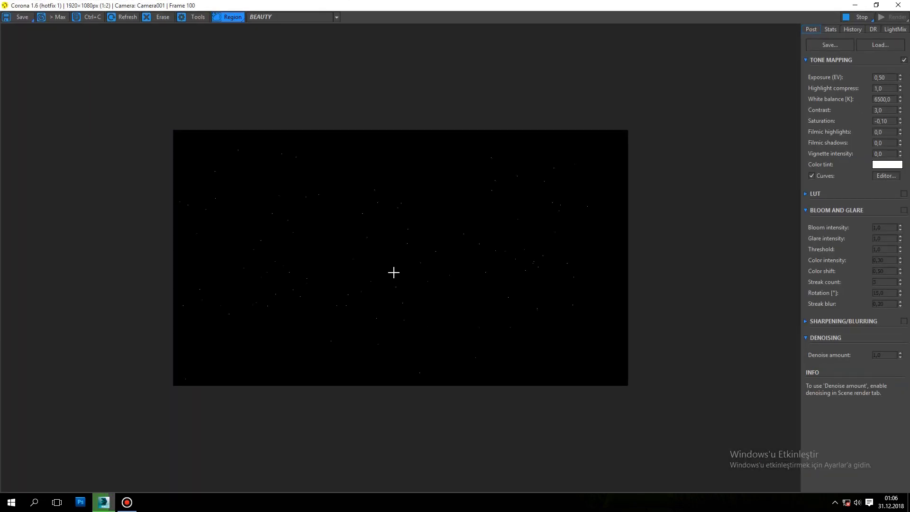
Restrict rendering to a region over the upper-left part of the middle black ball and inspect its bump closely.
drag(407, 159, 283, 250)
scroll(340, 198, up, 1)
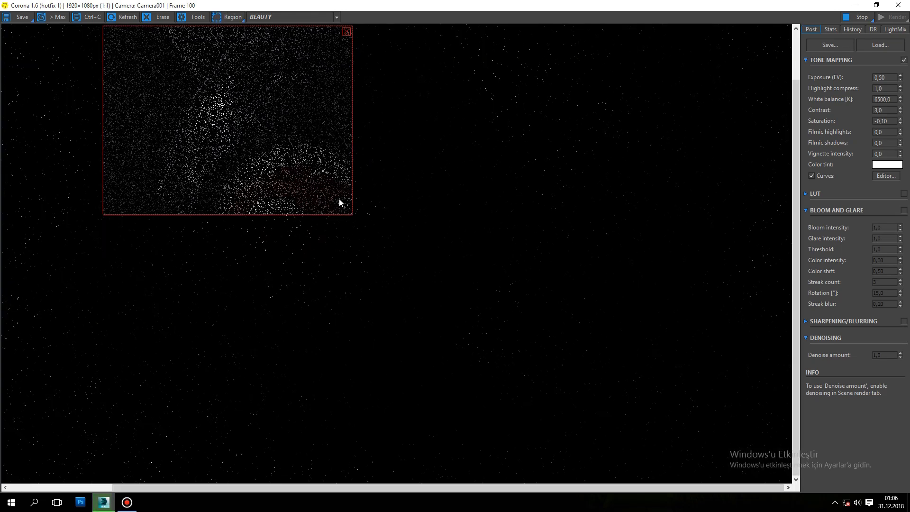
middle_drag(339, 203, 446, 303)
scroll(362, 195, up, 2)
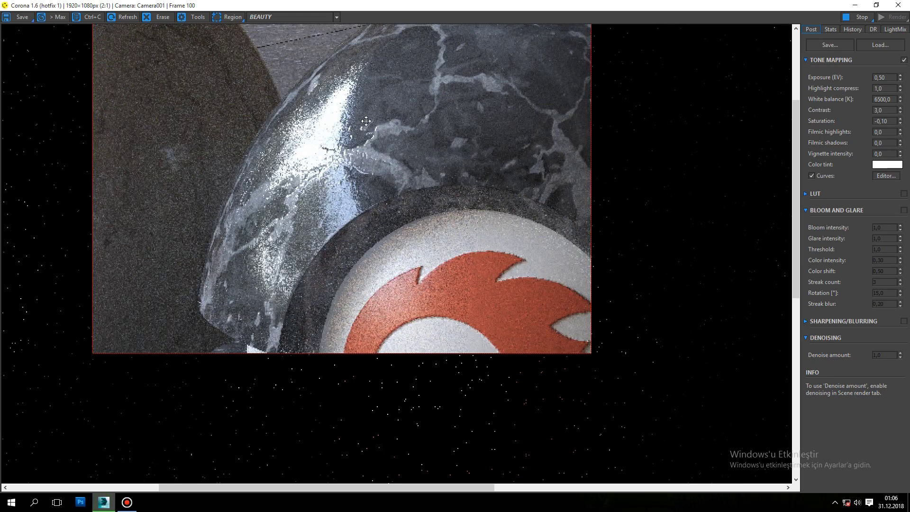
scroll(364, 133, down, 1)
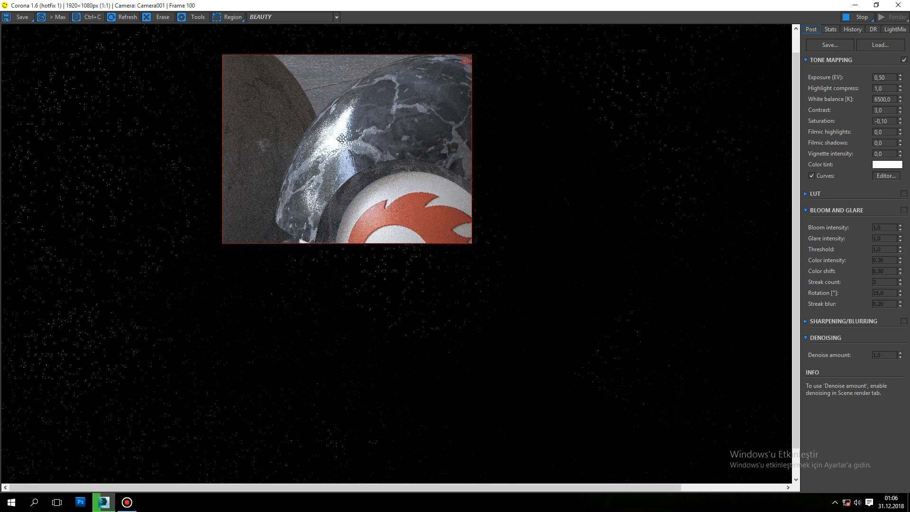
scroll(342, 138, up, 3)
scroll(435, 181, down, 1)
scroll(446, 185, down, 1)
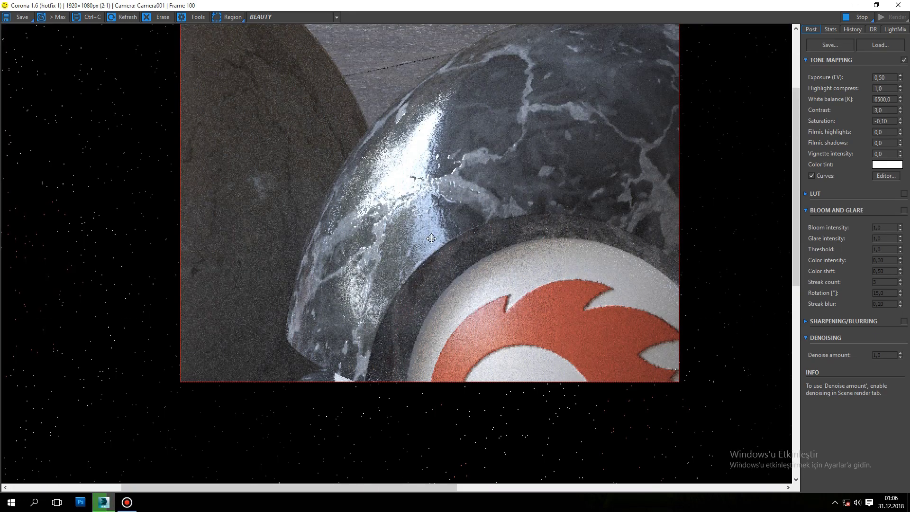
Move the render region onto the upper-right part of the middle black ball and examine the marble veins there.
scroll(446, 188, down, 1)
drag(458, 205, 611, 228)
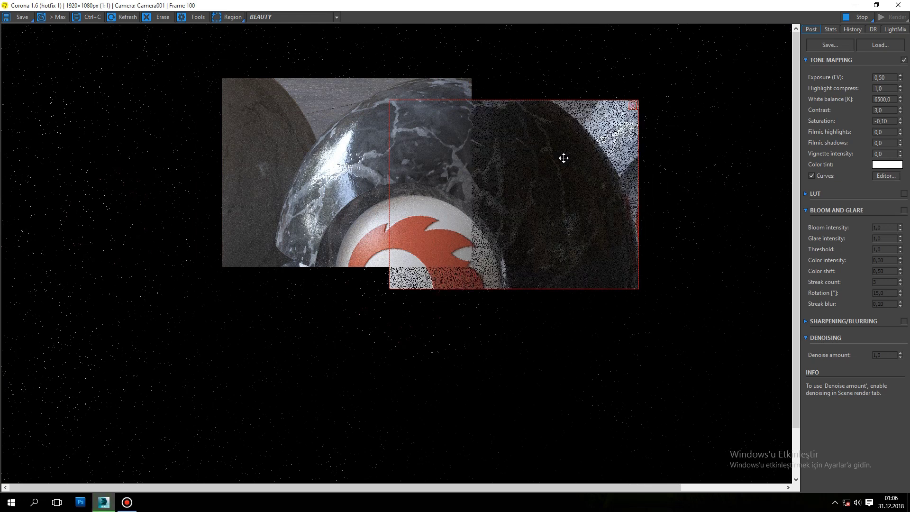
scroll(511, 158, up, 1)
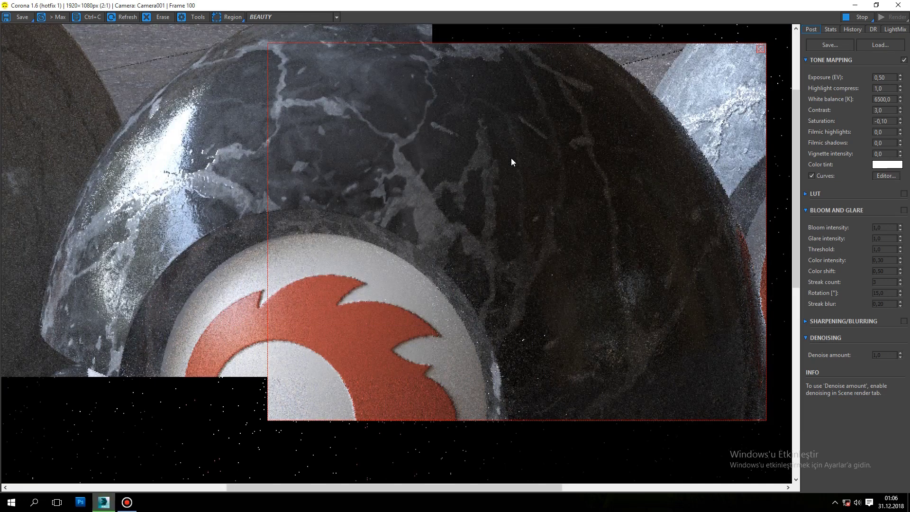
scroll(511, 158, down, 1)
Remove the render region and cancel the production render, returning to the Corona interactive preview.
click(633, 106)
click(898, 5)
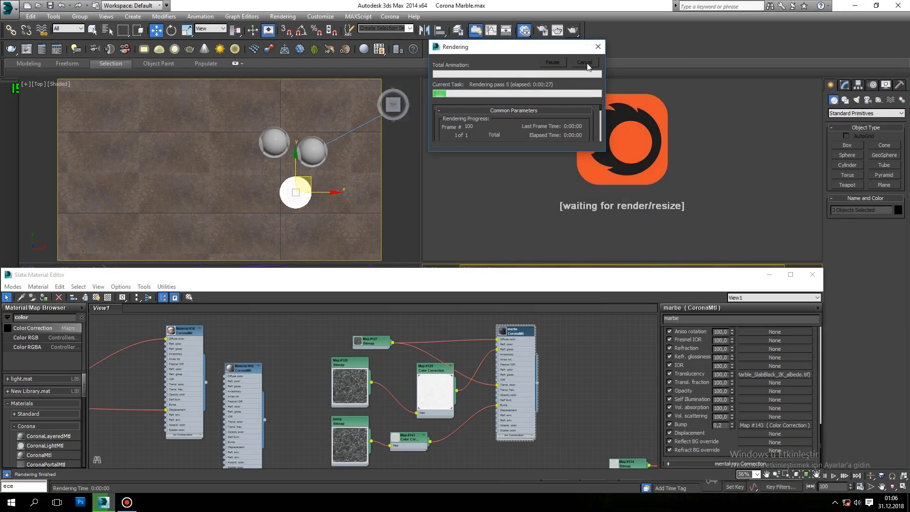
click(585, 63)
click(567, 99)
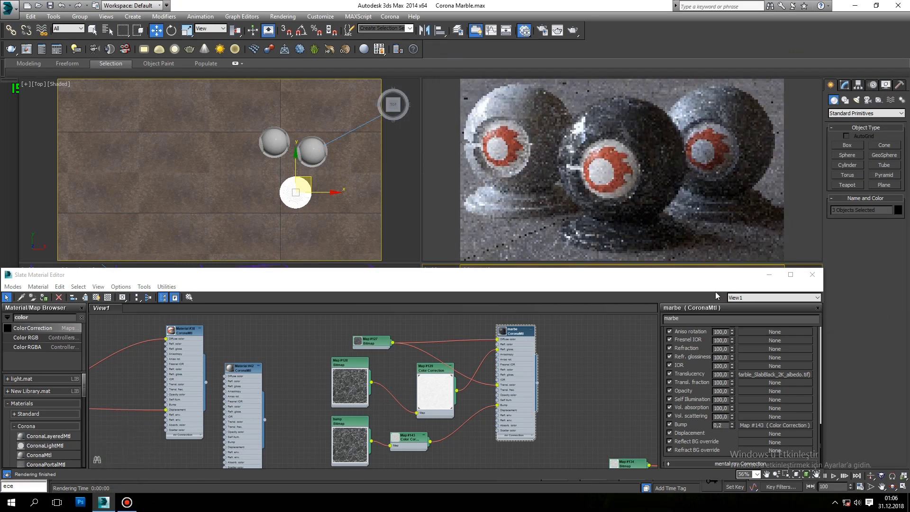
mouse_move(126, 507)
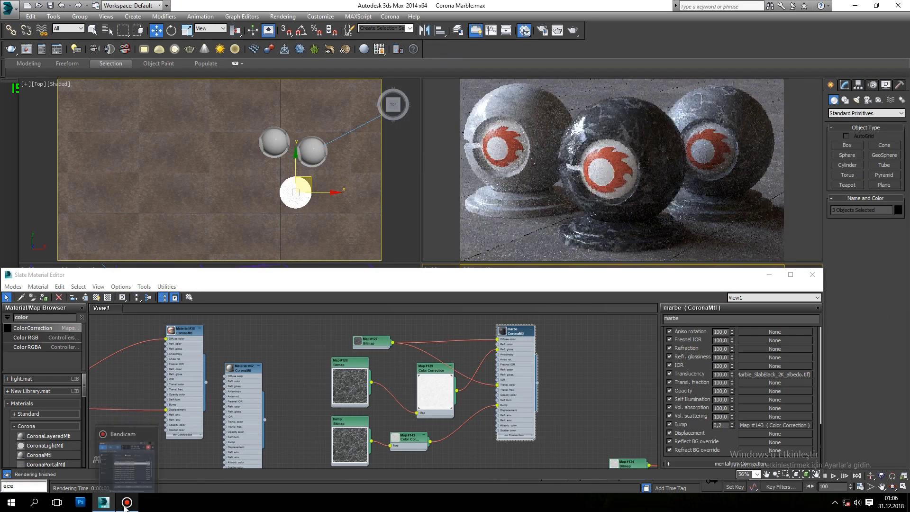